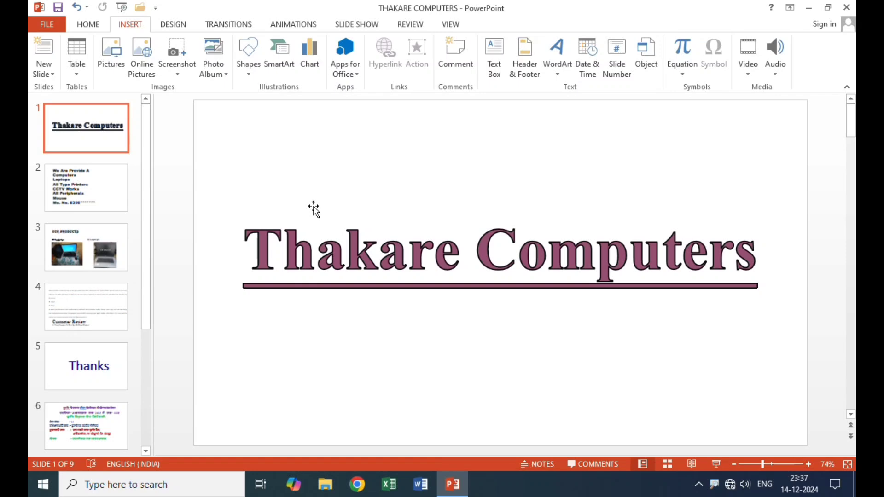
Add the comment "THIS IS A COMPANY NAME" to the title on slide 1 and close the Comments pane.
left_click(509, 236)
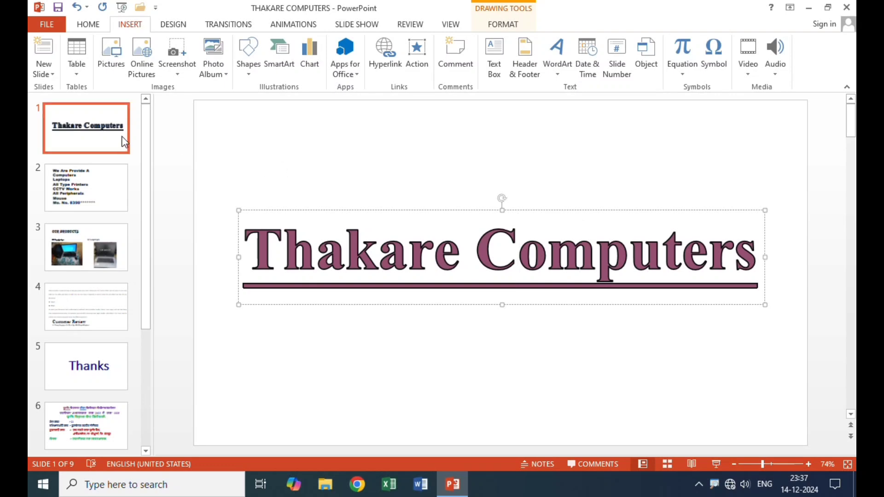
left_click(370, 210)
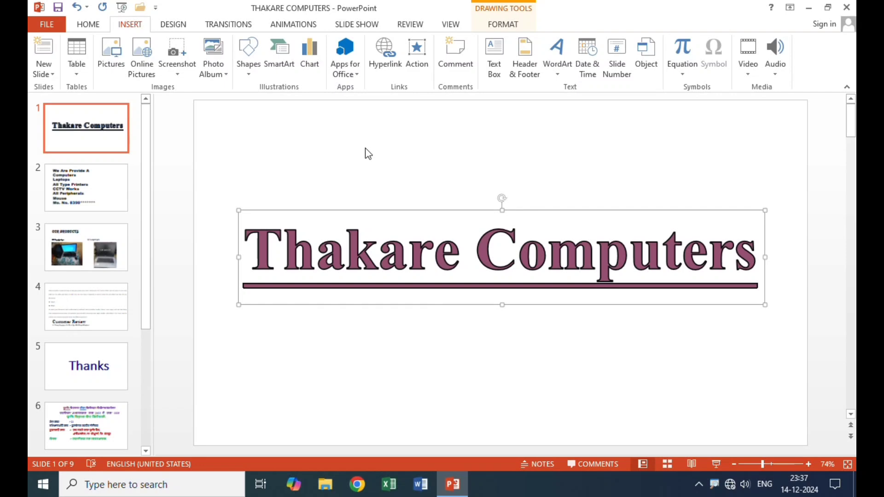
left_click(458, 61)
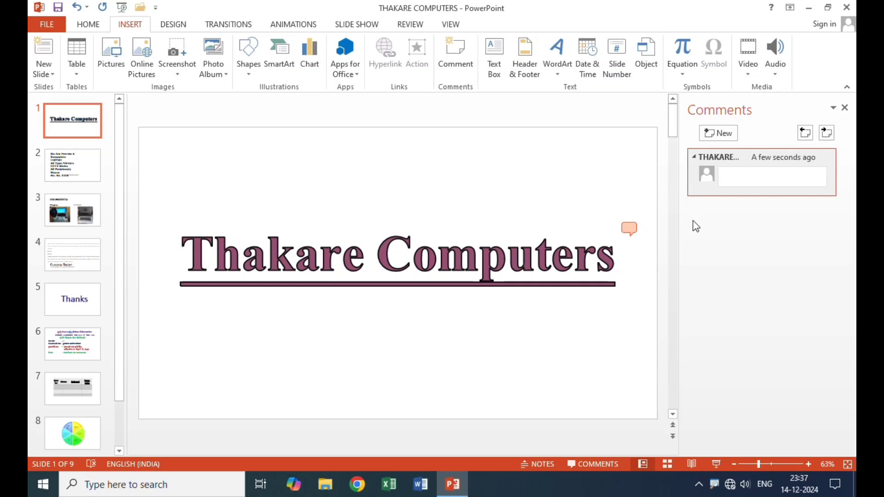
type("THIS IS A COMPANY")
type("NAME")
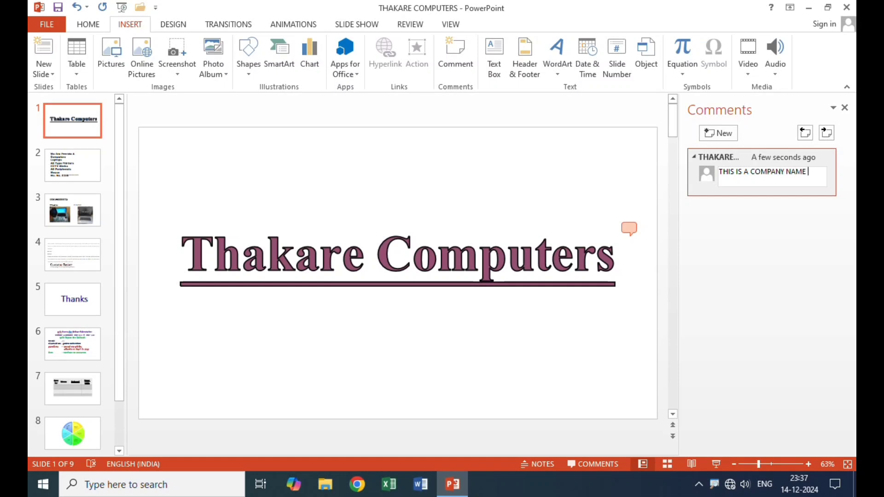
left_click(828, 188)
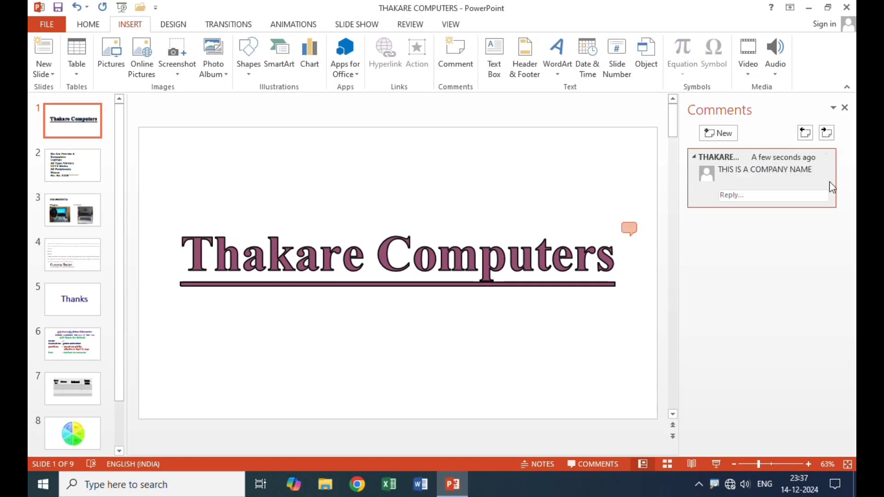
left_click(845, 108)
left_click(728, 304)
left_click(698, 317)
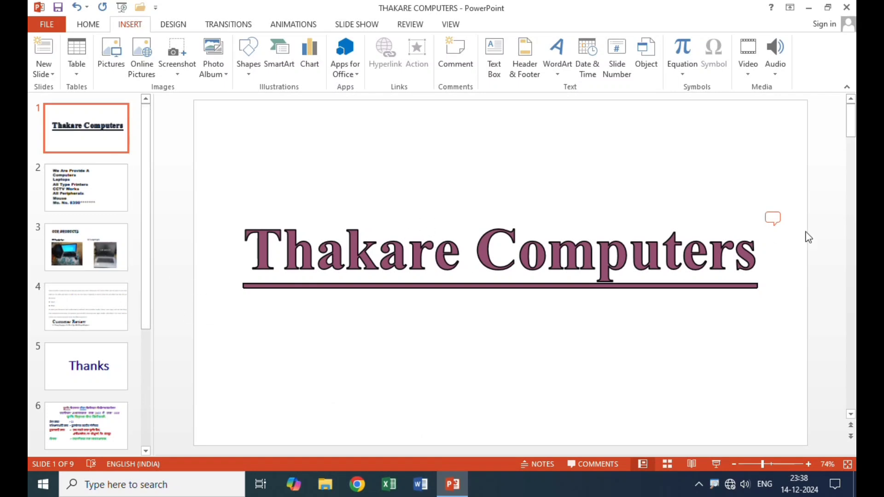
Reopen the comment on the slide 1 title to read it, and close the Comments pane.
left_click(773, 219)
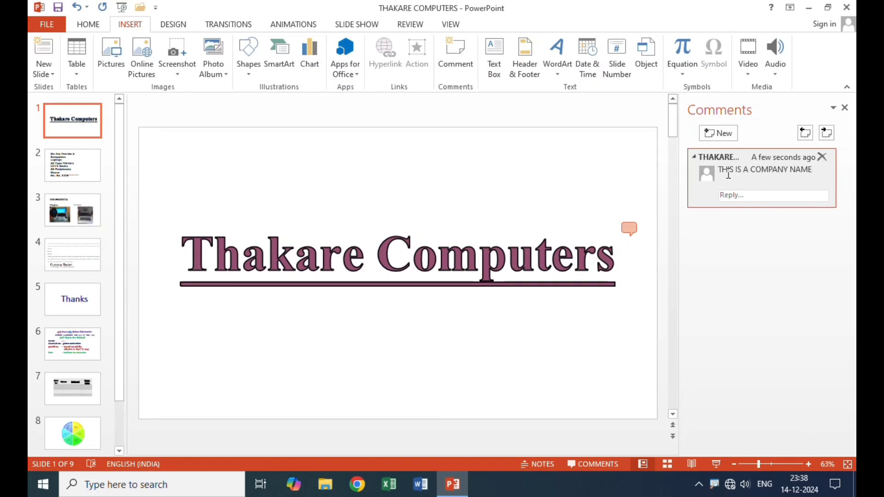
left_click(844, 108)
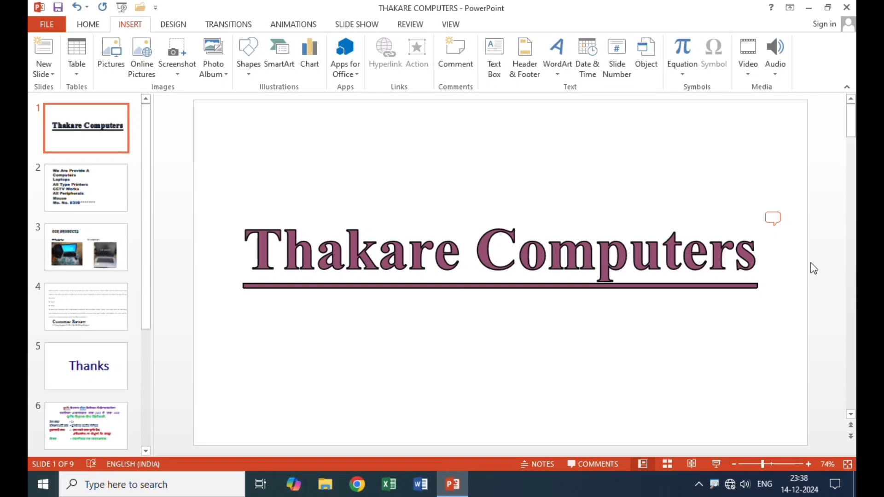
left_click(774, 218)
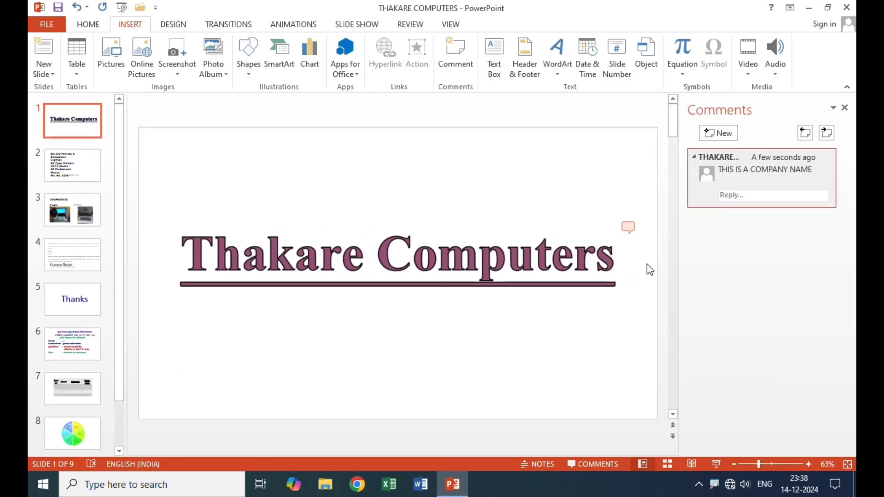
left_click(321, 297)
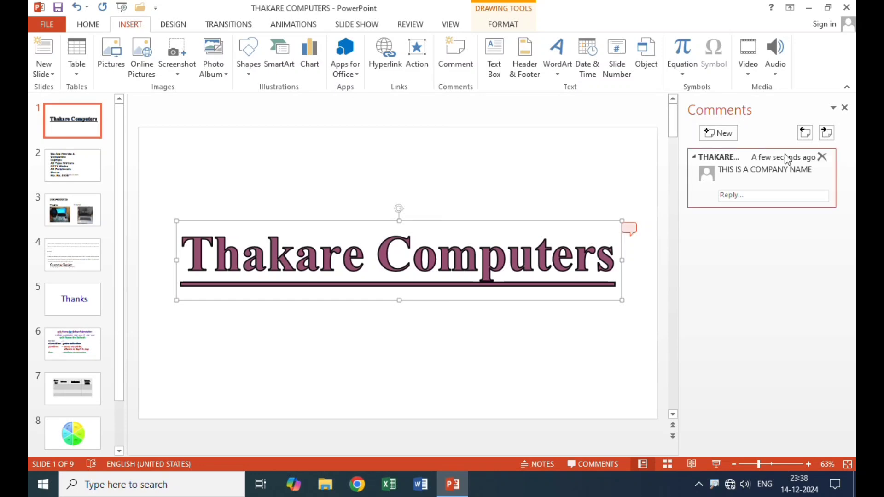
left_click(845, 109)
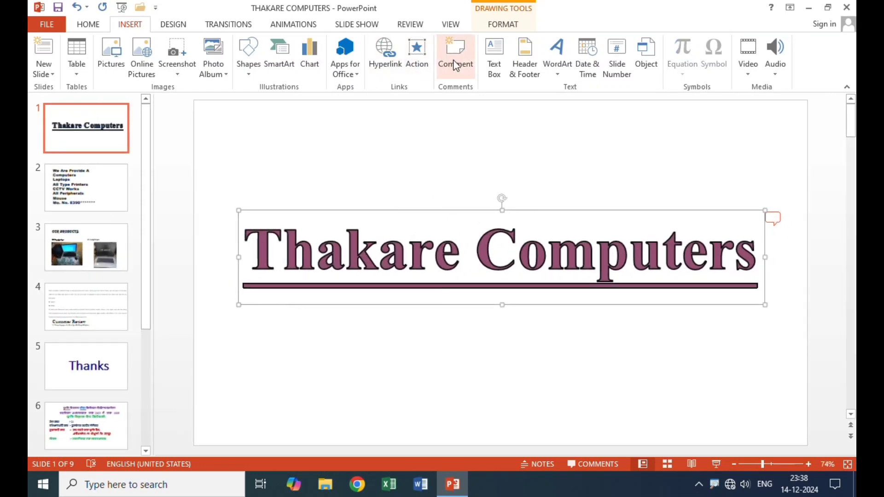
left_click(500, 241)
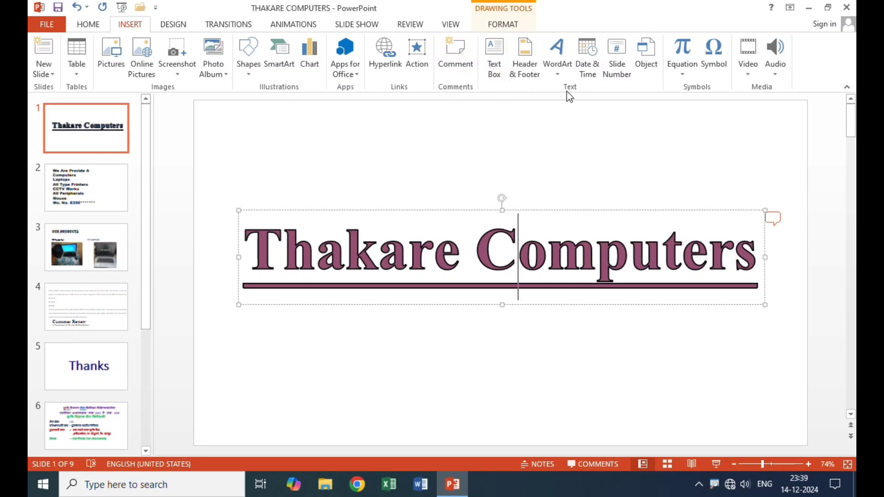
left_click(564, 131)
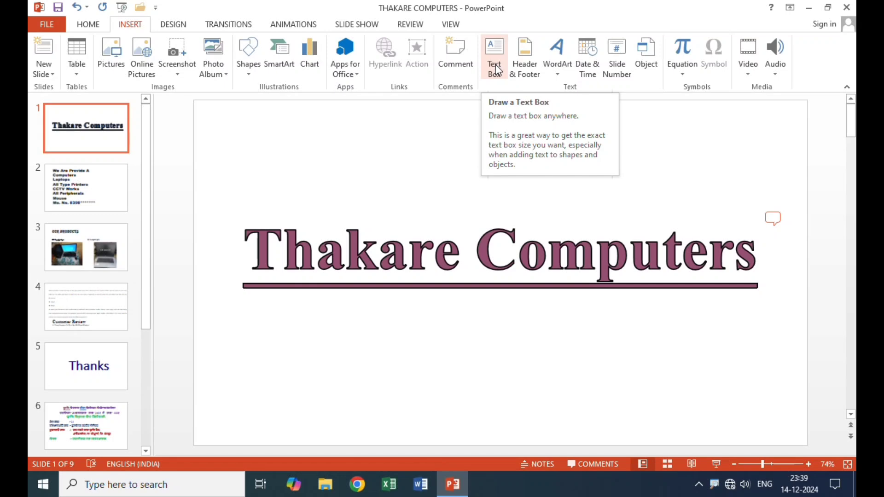
left_click(87, 25)
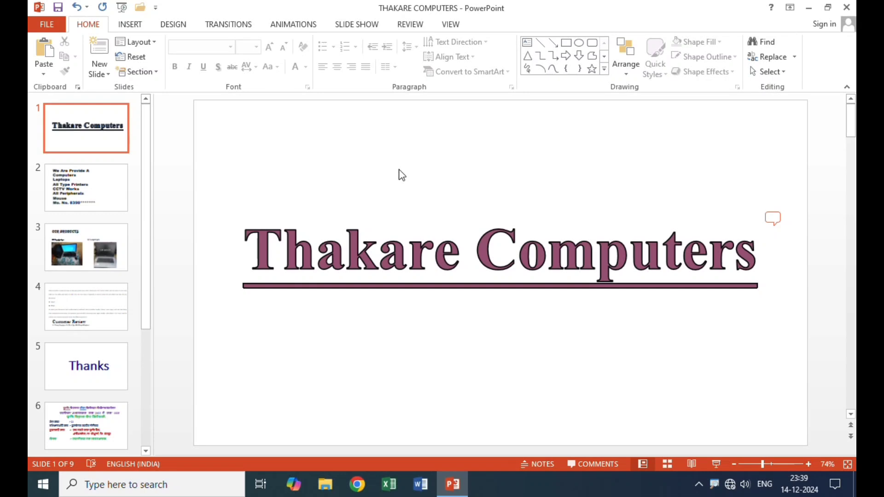
left_click(378, 244)
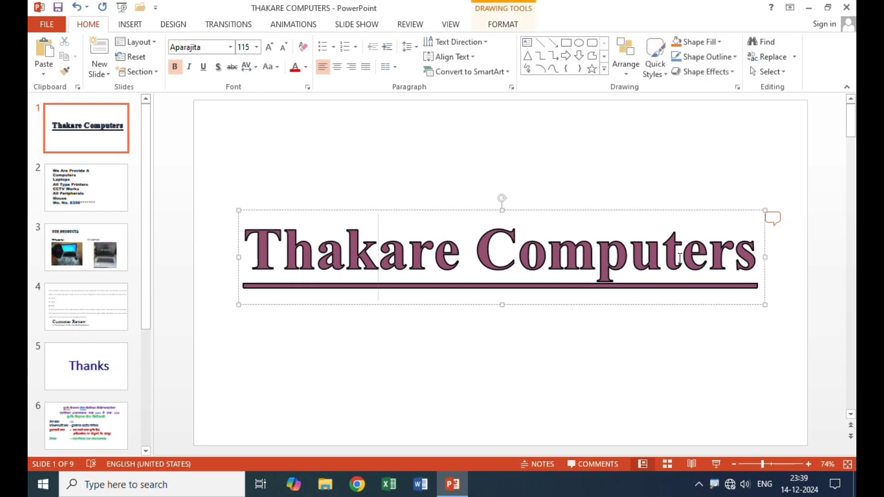
triple_click(592, 253)
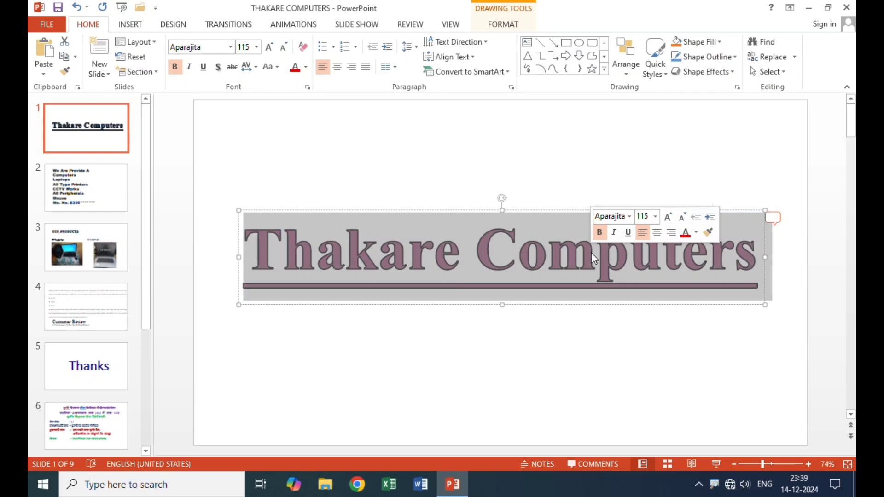
left_click(547, 246)
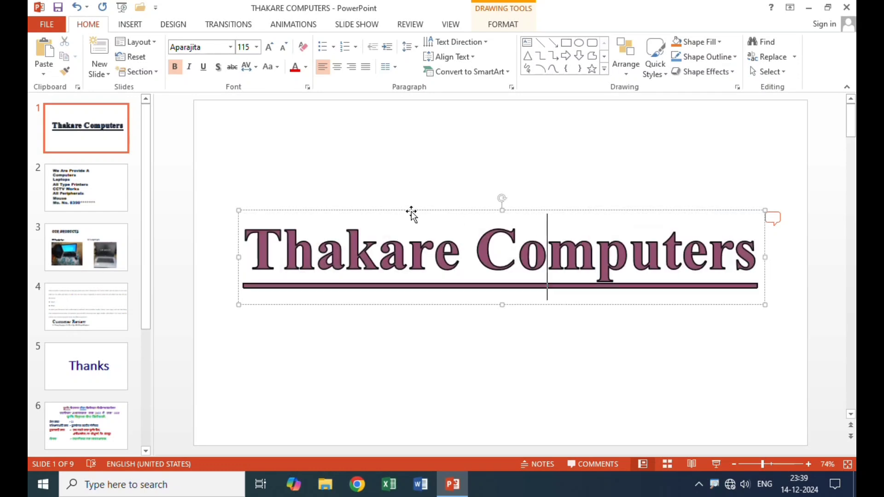
left_click(465, 328)
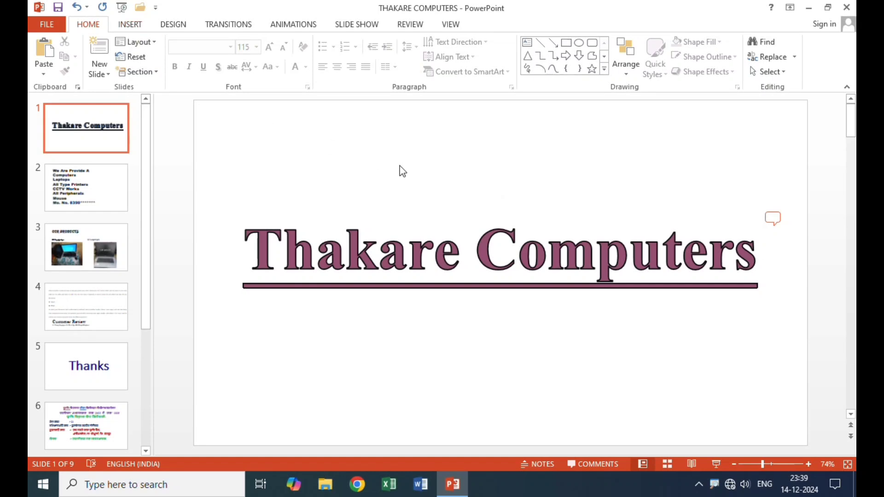
left_click(410, 234)
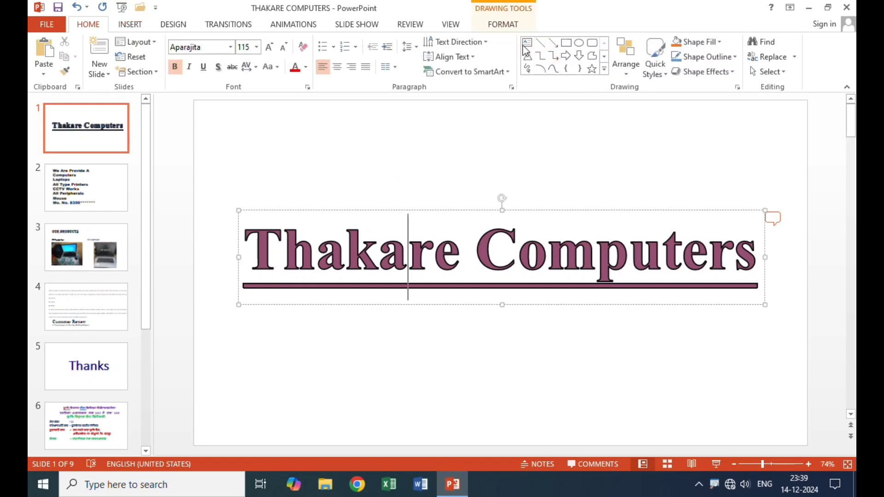
left_click(131, 25)
left_click(250, 76)
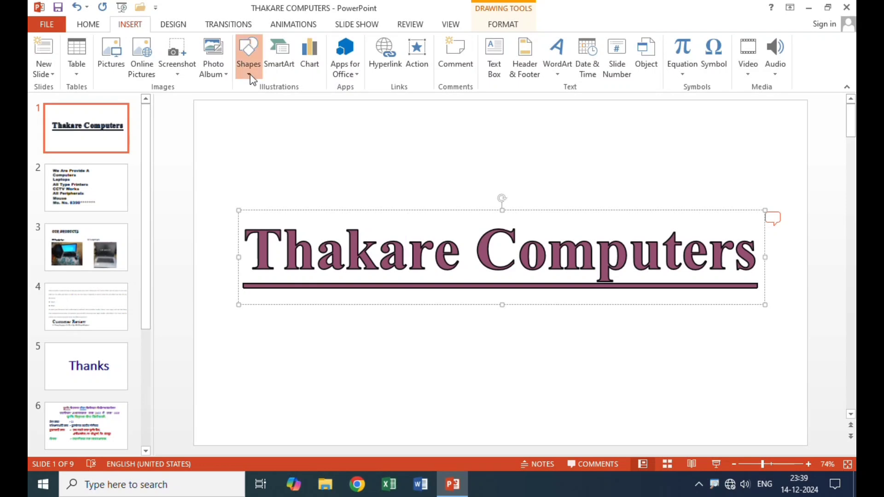
left_click(445, 174)
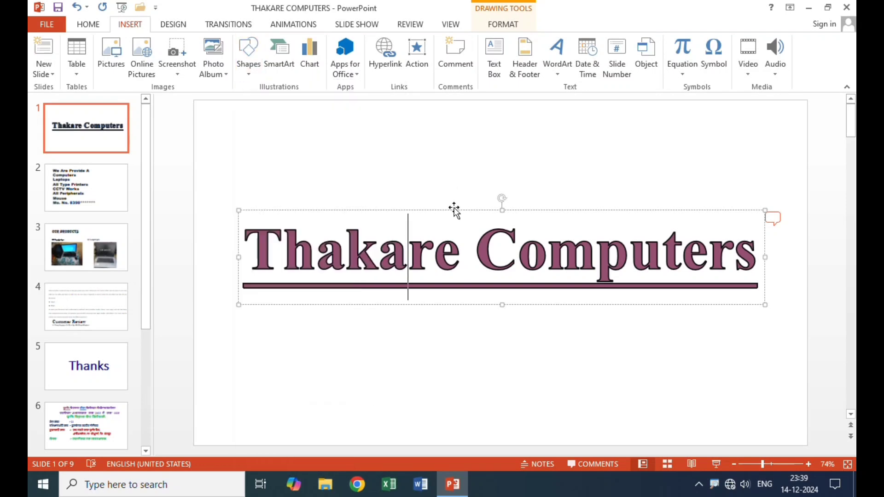
Insert a text box about 14 cm wide above the title with the text DCDCVDVFD and move it slightly down.
left_click(500, 59)
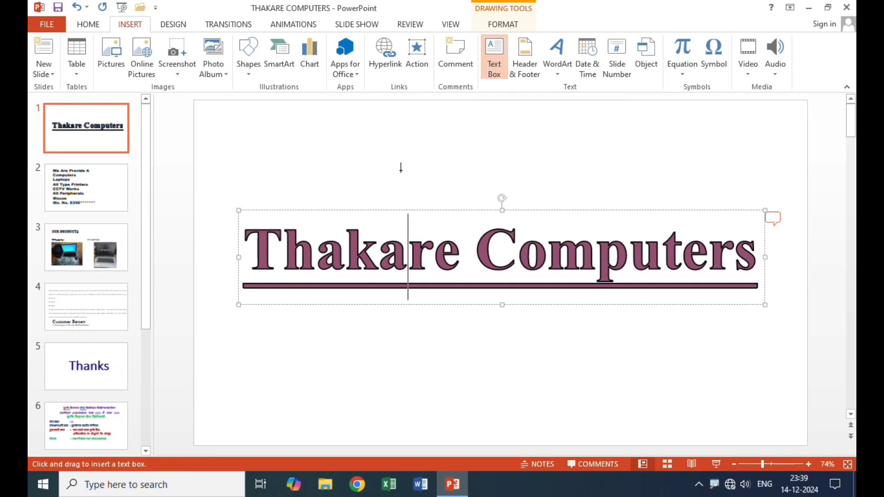
left_click_drag(341, 126, 598, 191)
type("DC")
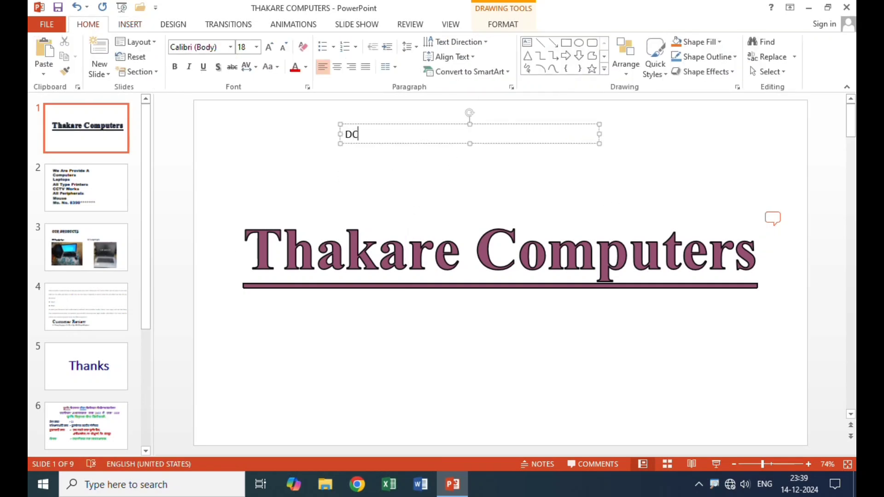
type("DCVDVFD")
left_click(141, 28)
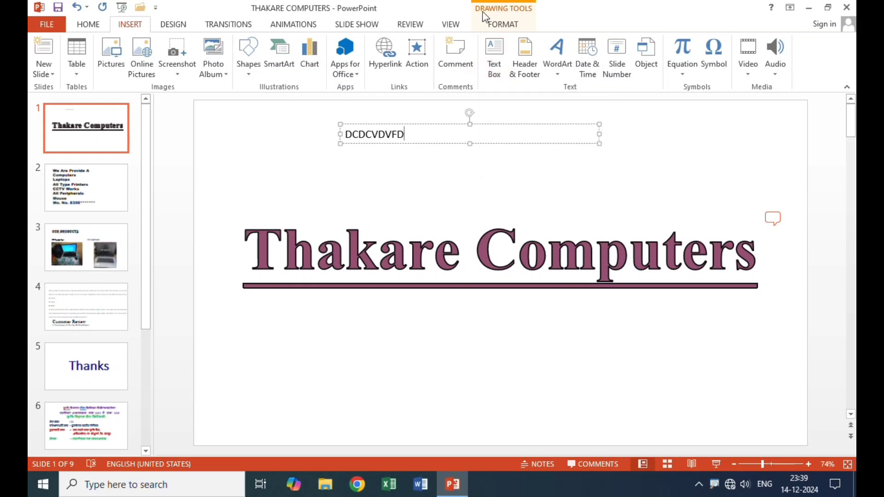
left_click(504, 23)
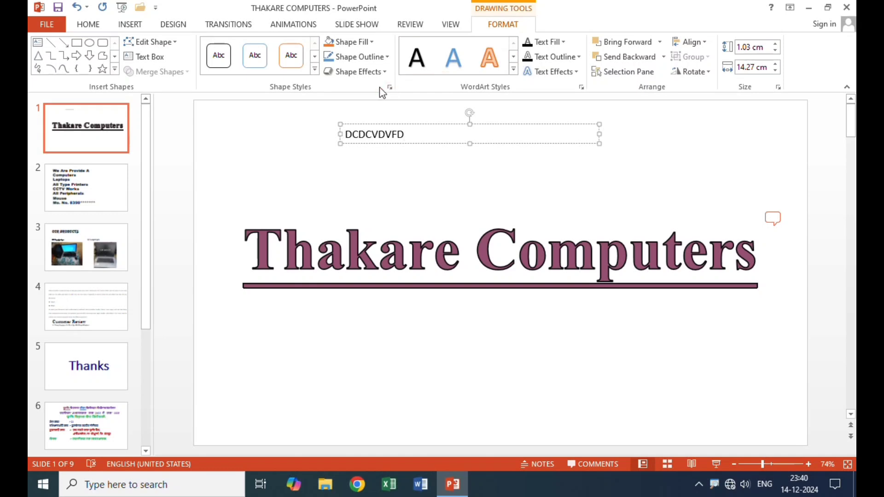
left_click_drag(426, 143, 427, 162)
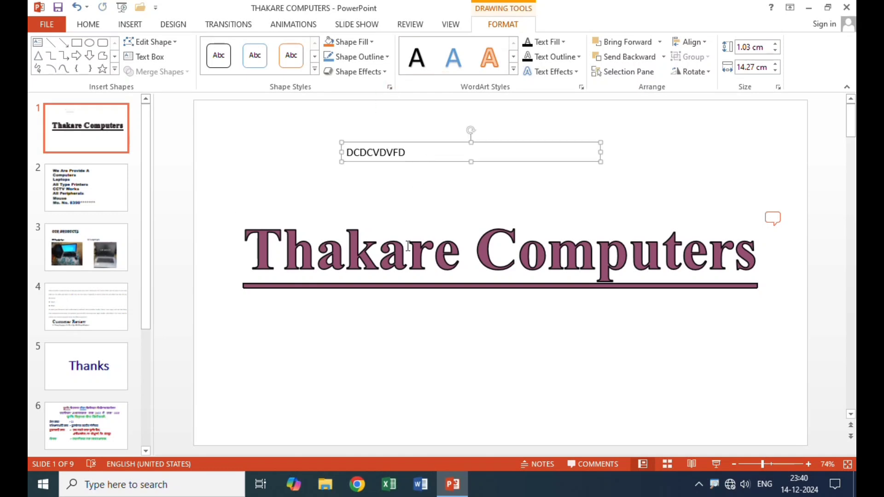
Delete the text box above the title on slide 1.
left_click(417, 225)
left_click(405, 153)
left_click(441, 163)
key("Delete")
Set the slides' header and footer date to the fixed value 14-12-2024 and apply it to all slides.
left_click(129, 24)
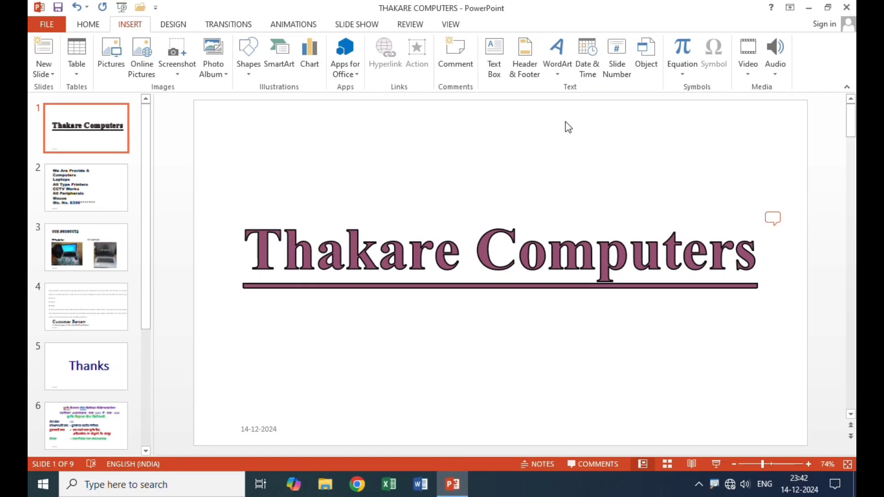
left_click(528, 57)
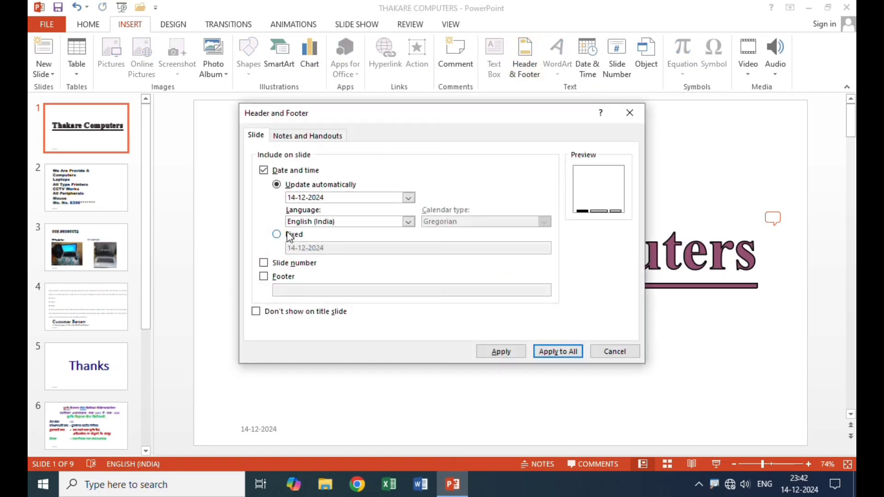
left_click(264, 170)
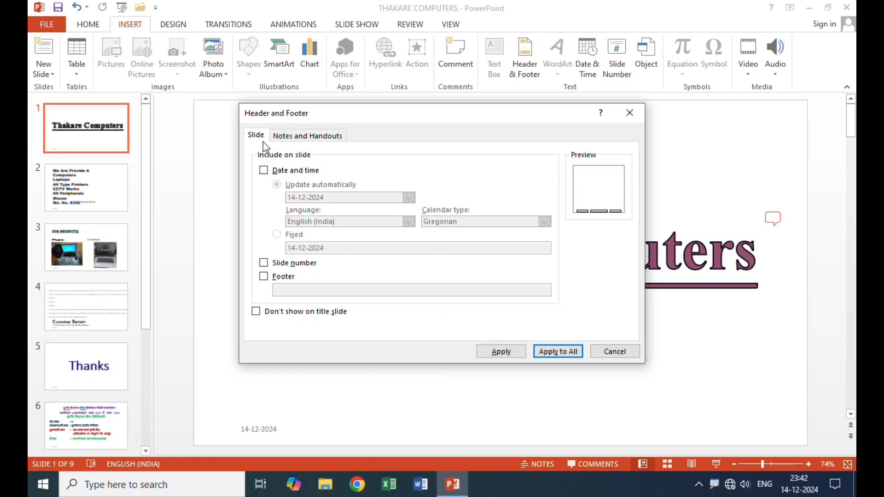
left_click(267, 170)
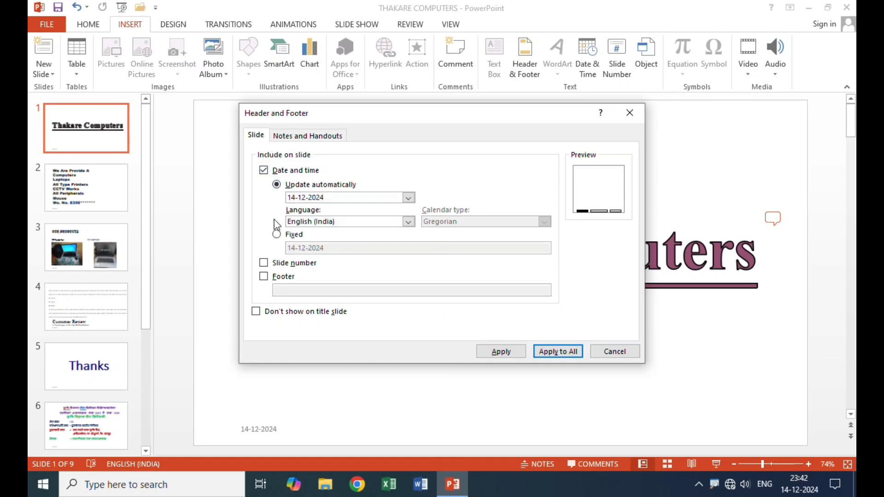
left_click(275, 236)
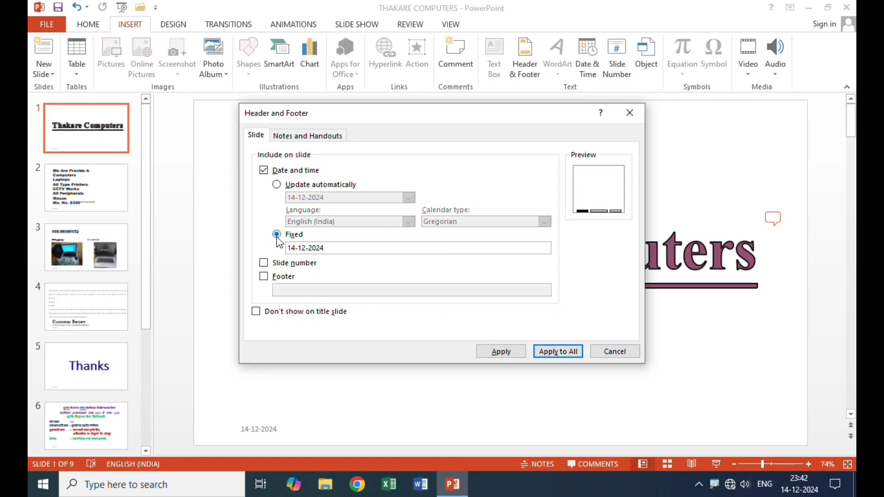
left_click(276, 186)
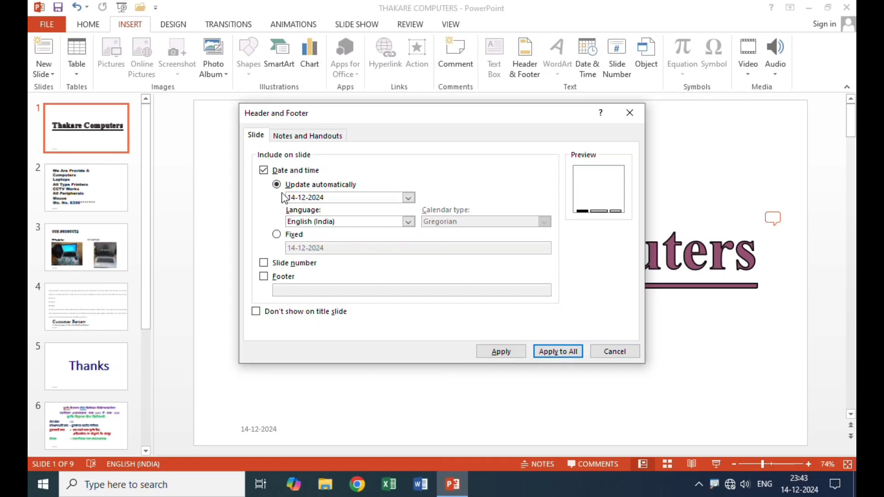
left_click(285, 235)
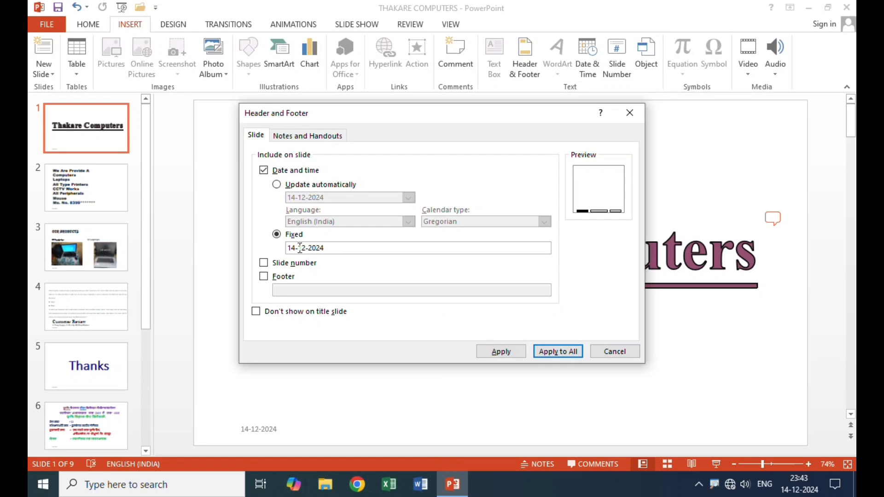
left_click(557, 352)
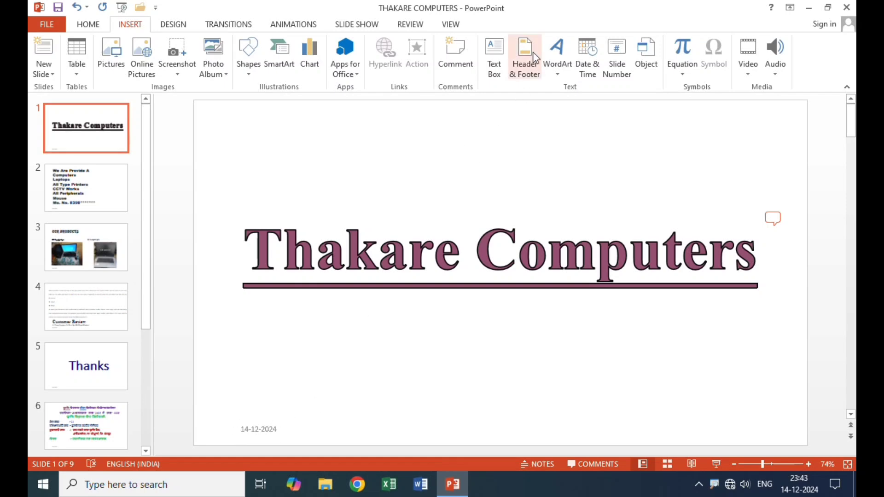
Replace the date with slide numbers in the header and footer settings, apply to all slides, and check slides 2 and 3.
left_click(516, 73)
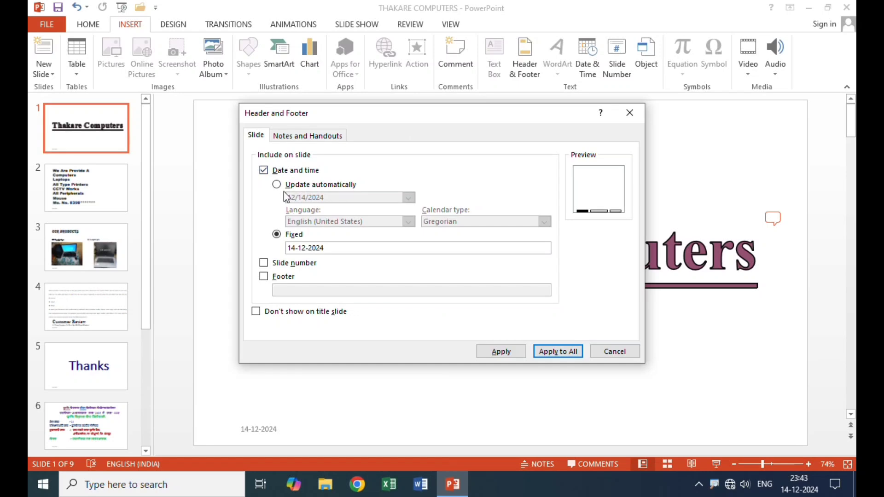
left_click(263, 170)
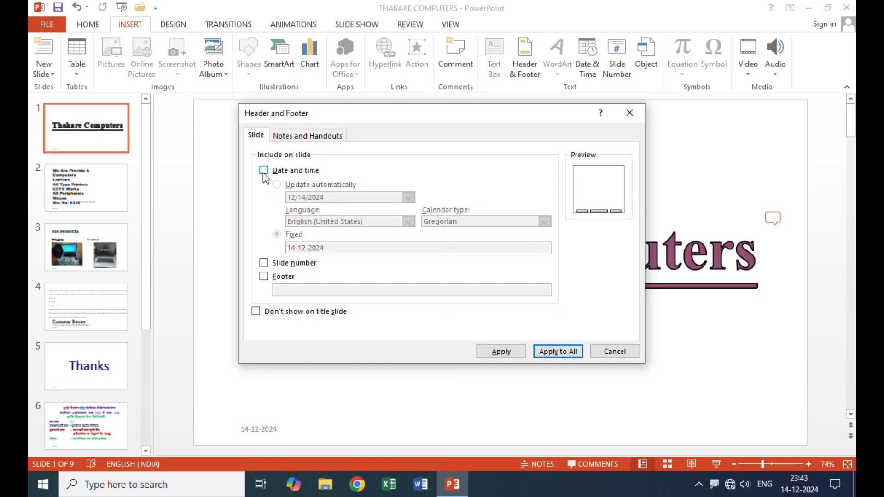
left_click(263, 263)
left_click(548, 351)
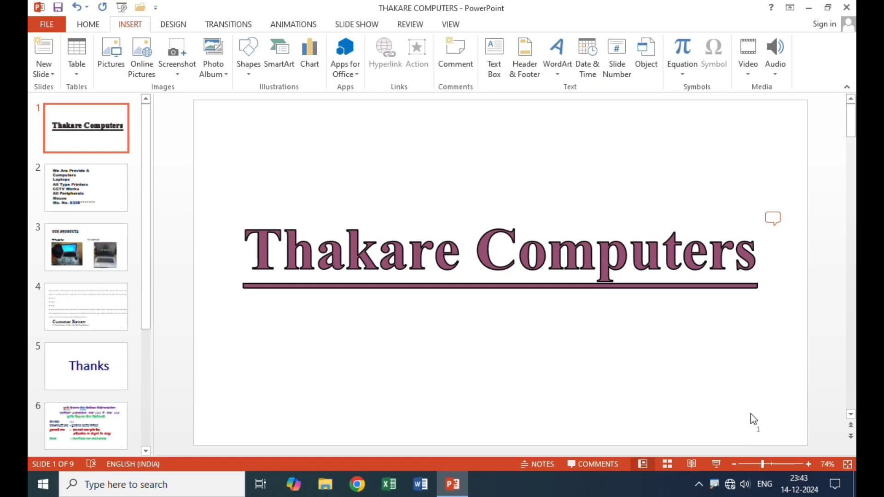
scroll(751, 414, "down", 1)
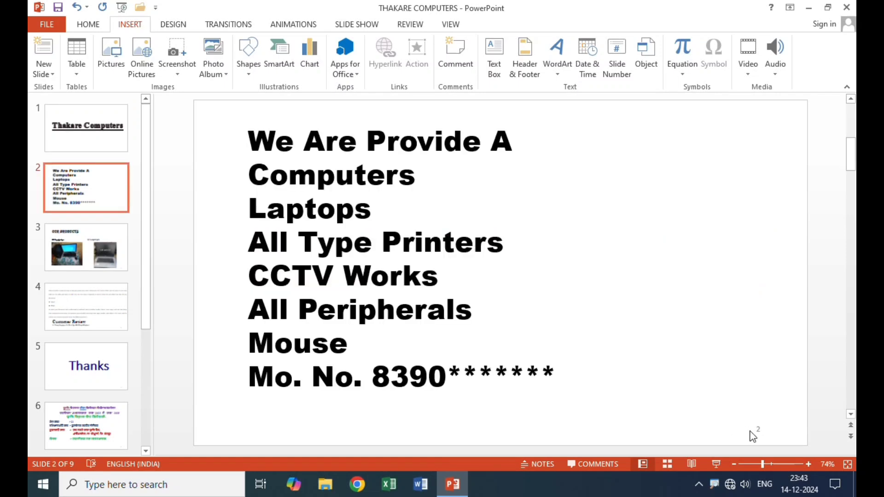
scroll(752, 435, "down", 1)
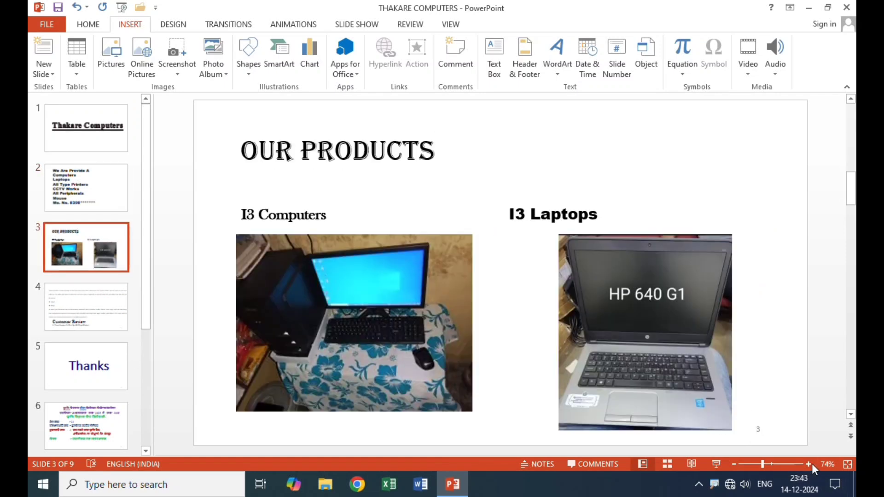
In the header and footer settings, turn slide numbers off and the footer on, entering and clearing the trial text FHFGHGH.
left_click(527, 55)
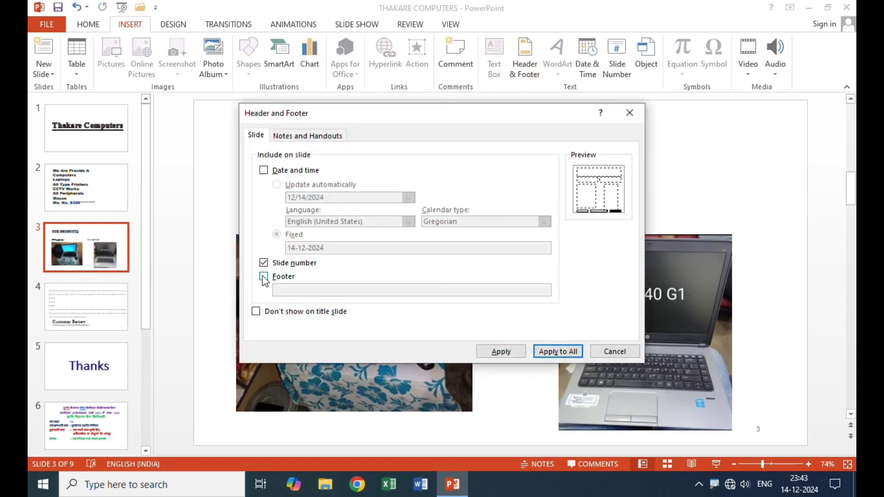
left_click(263, 262)
left_click(264, 276)
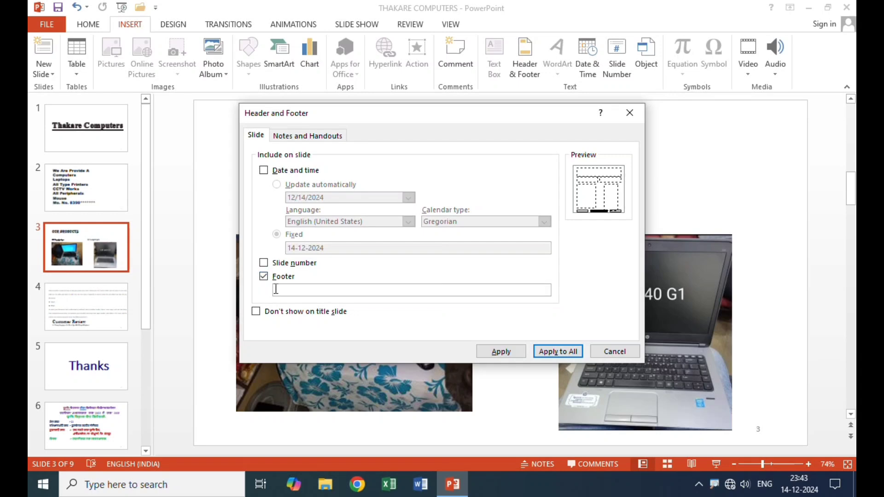
left_click(276, 289)
type("FHFGHGH")
key("BackSpace")
key("BackSpace")
key("BackSpace")
key("BackSpace")
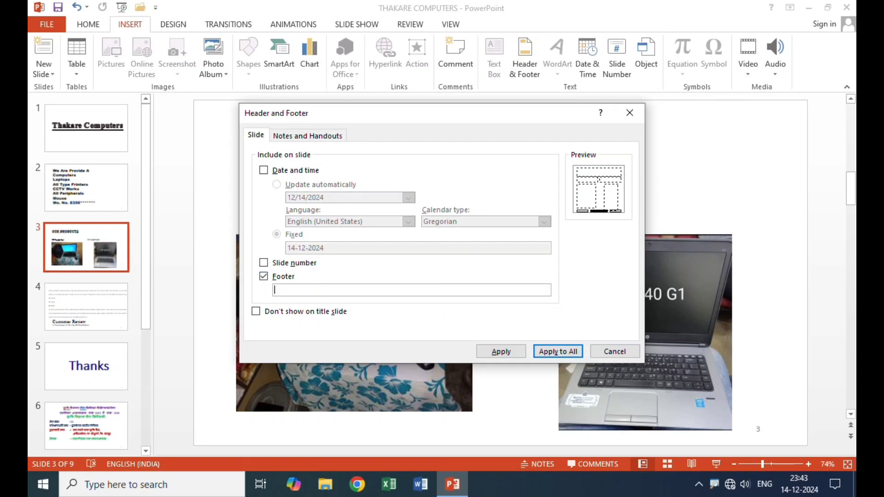
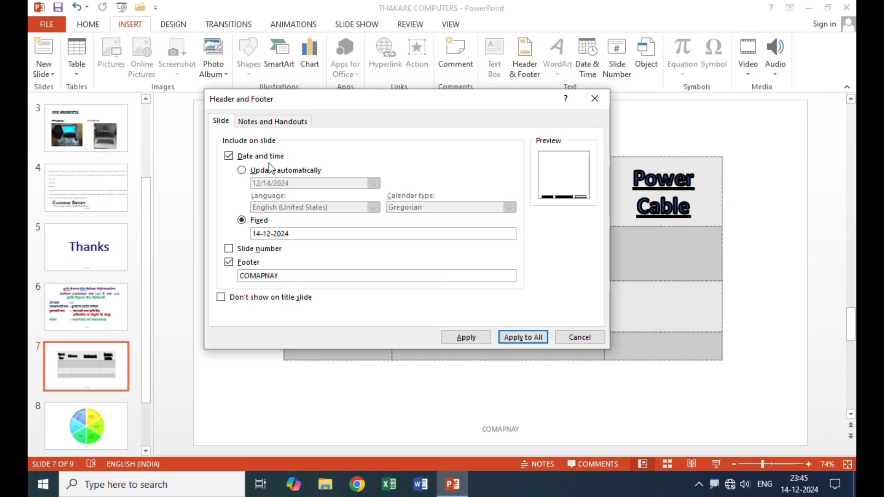
left_click(229, 249)
left_click(593, 100)
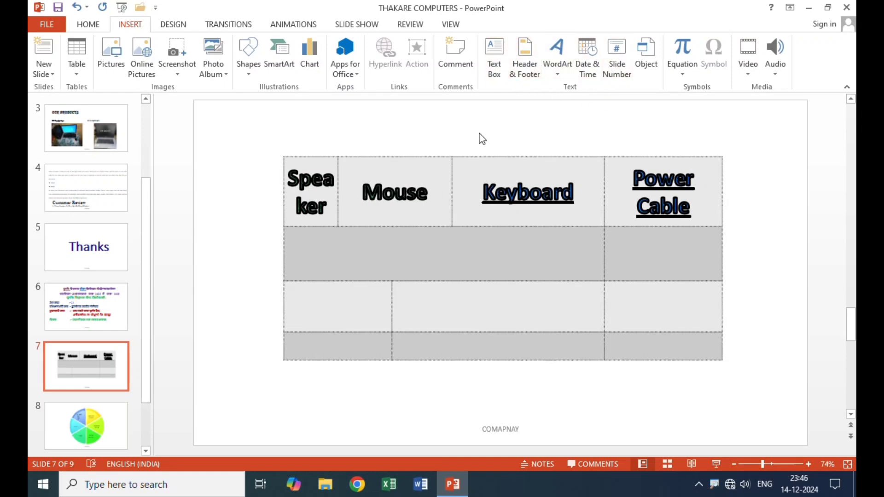
left_click(528, 65)
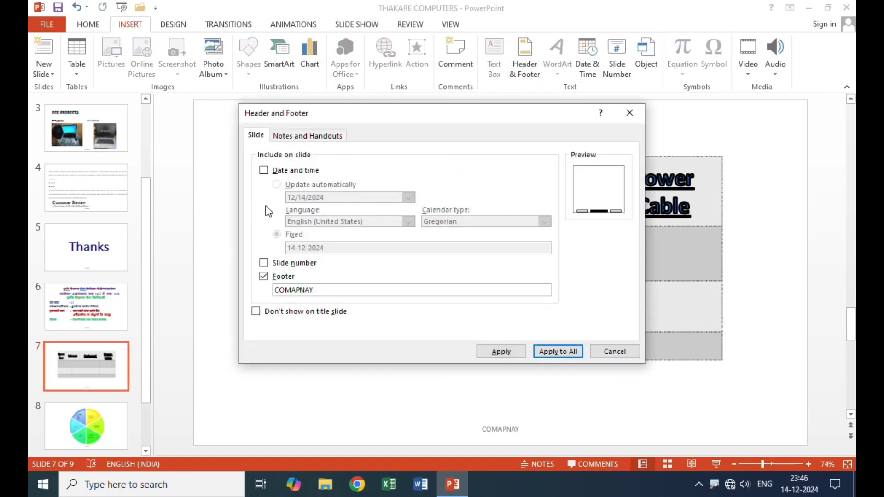
left_click(265, 173)
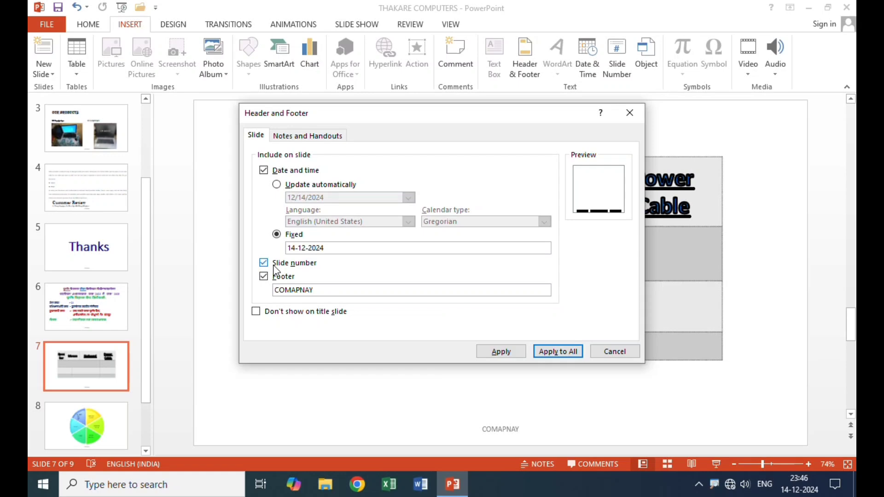
left_click(280, 280)
left_click(279, 280)
left_click(608, 353)
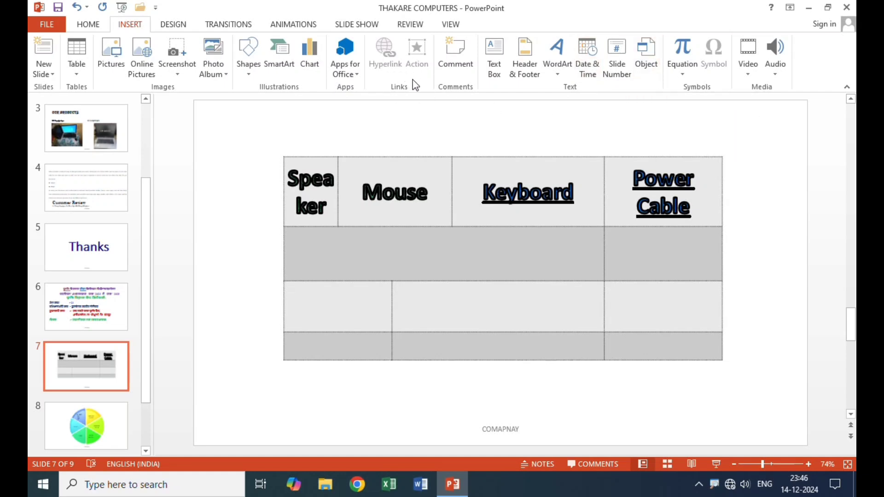
left_click(531, 212)
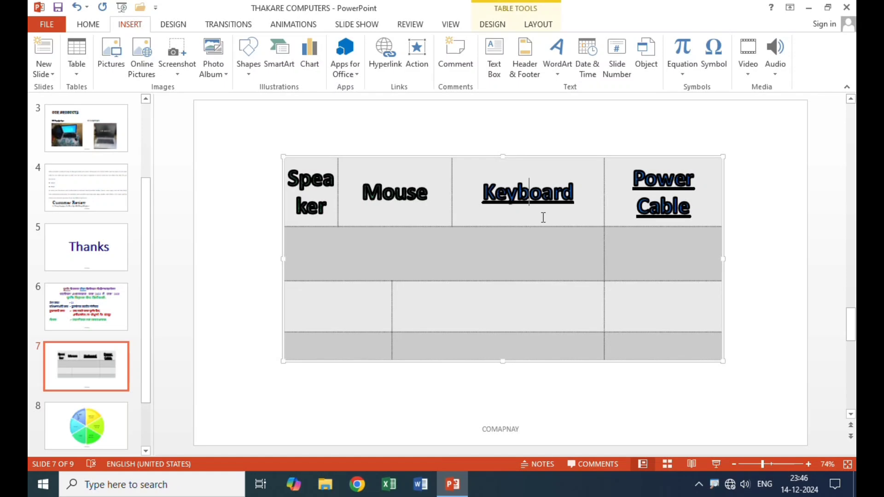
double_click(529, 192)
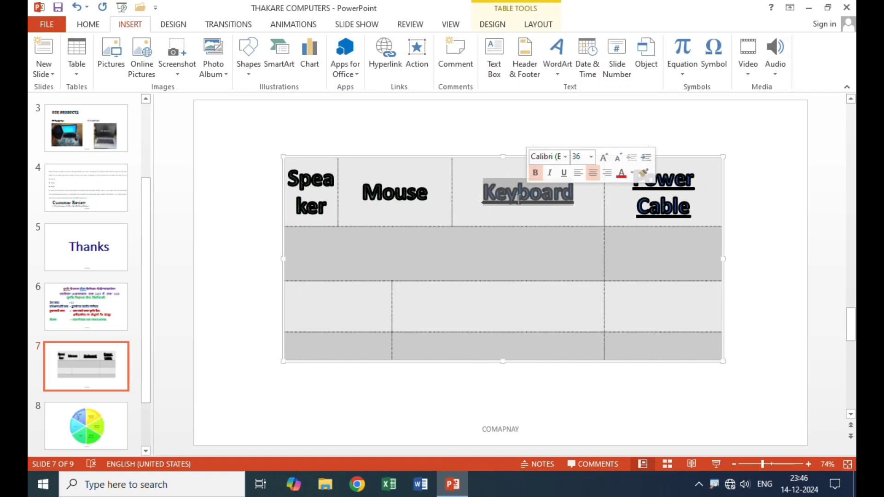
left_click(695, 248)
left_click(750, 258)
Add a blank slide after the wheel diagram on slide 8 and look through the object types that can be newly created.
scroll(572, 262, "down", 2)
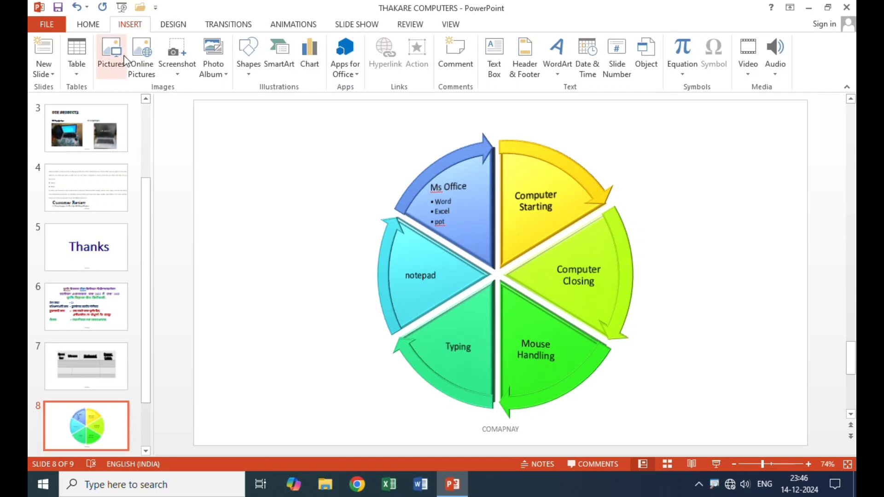
left_click(51, 53)
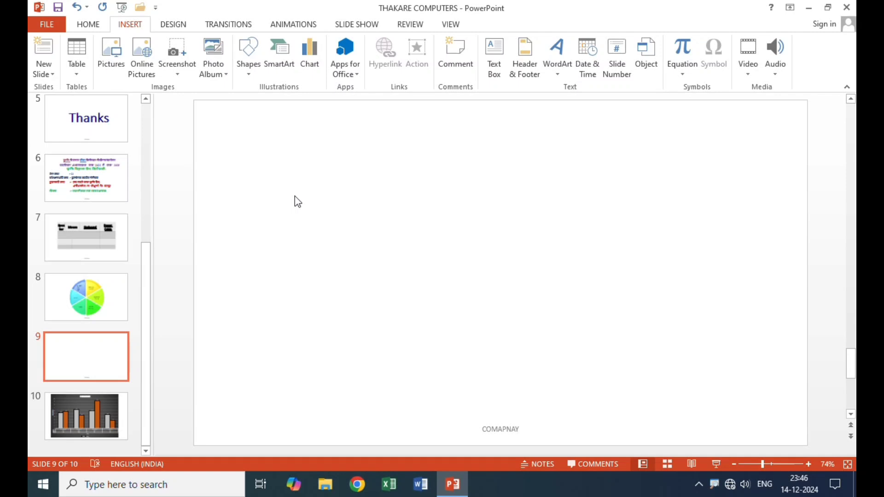
left_click(643, 51)
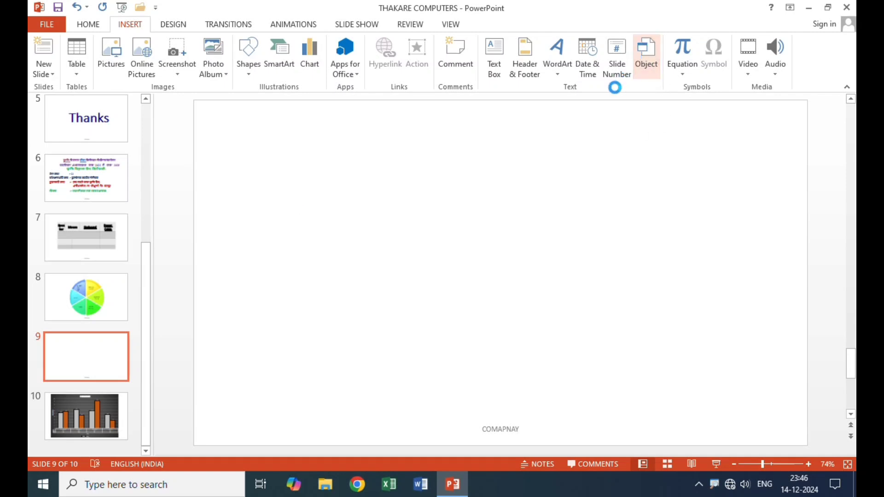
left_click_drag(516, 144, 474, 131)
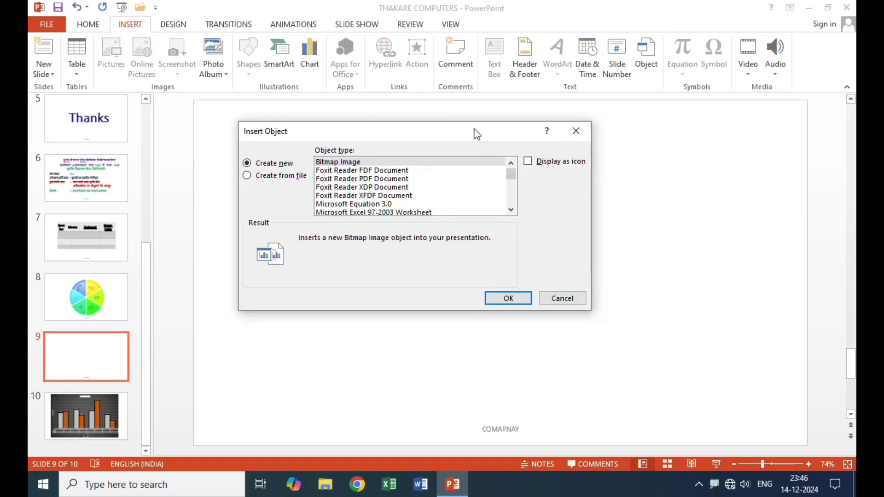
left_click(247, 176)
left_click(247, 163)
scroll(415, 184, "down", 4)
scroll(402, 180, "up", 5)
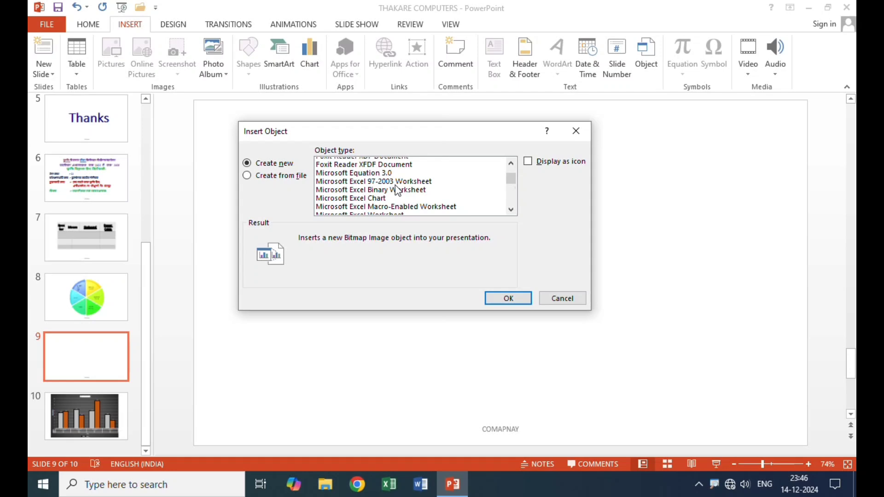
Insert the workbook learn excel from the Desktop's Excel folder as an object on slide 9.
left_click(249, 178)
left_click(346, 189)
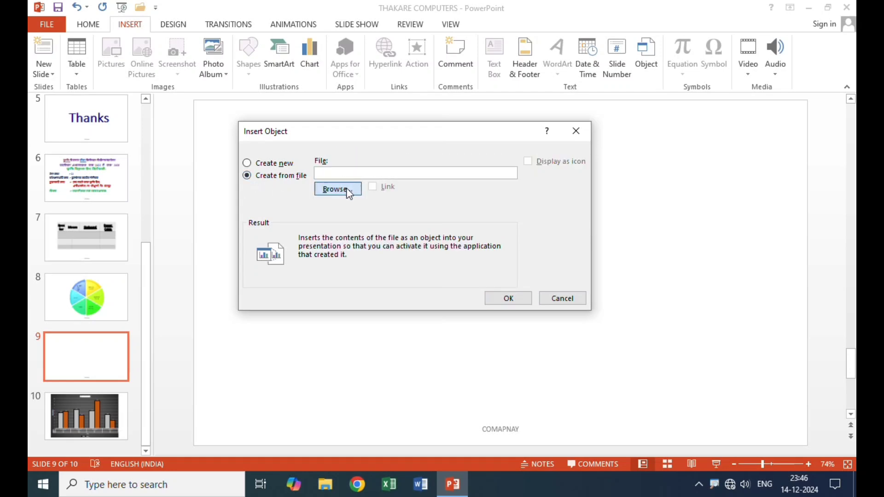
left_click_drag(548, 149, 586, 150)
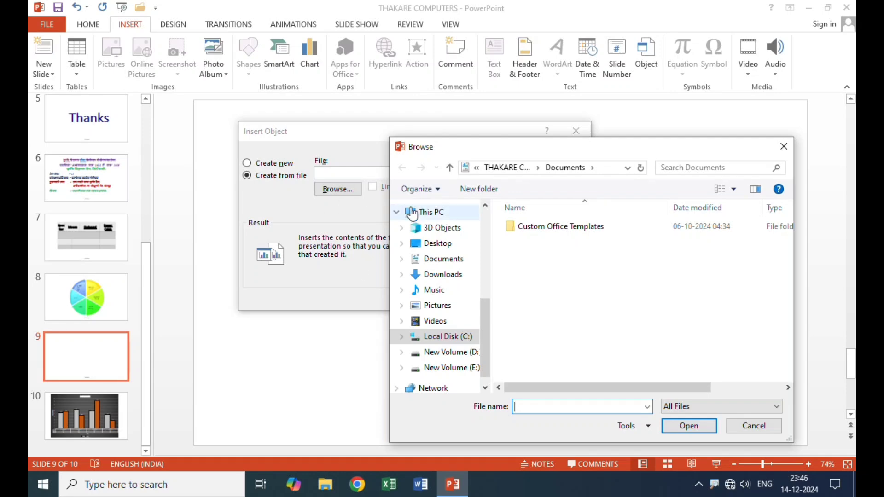
left_click(426, 212)
left_click(461, 232)
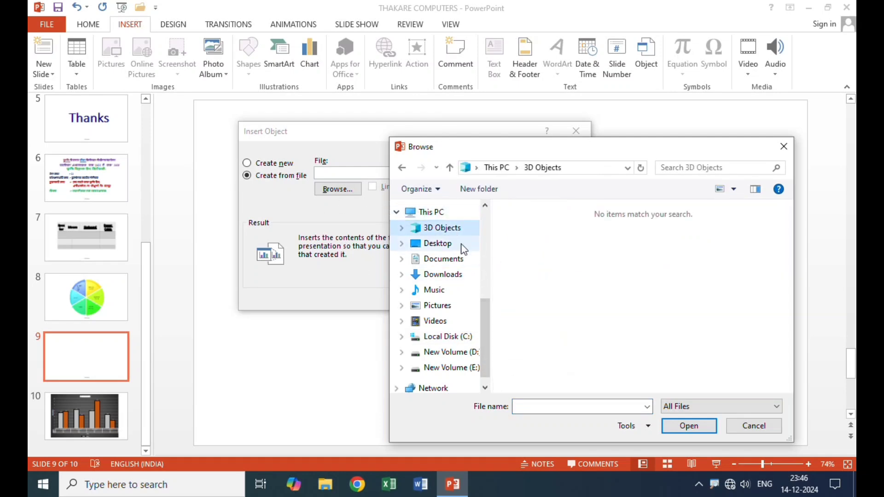
left_click(463, 247)
double_click(607, 253)
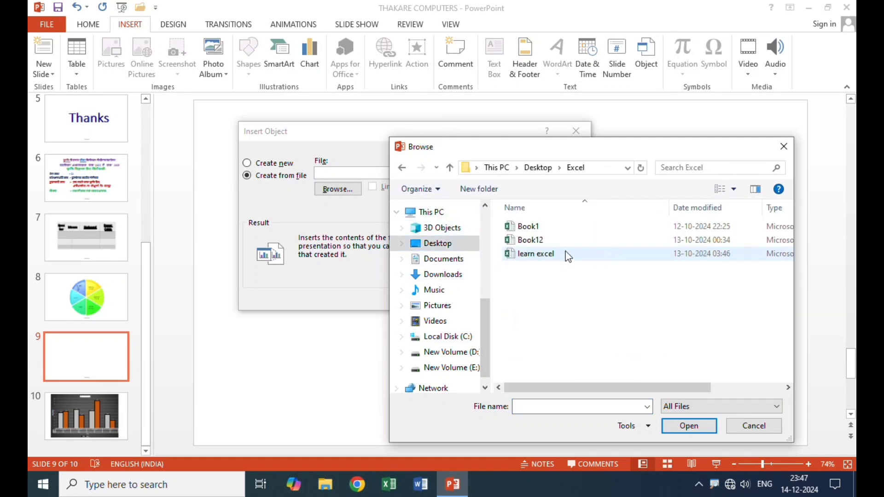
left_click(573, 253)
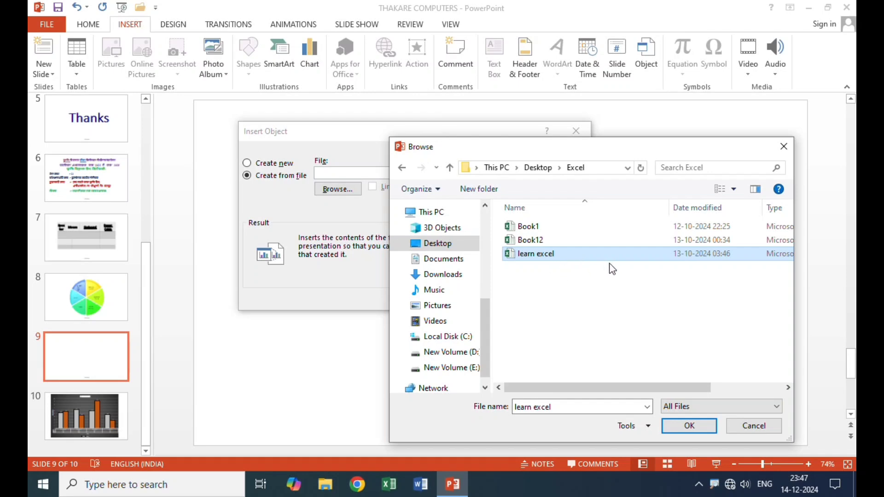
left_click(688, 426)
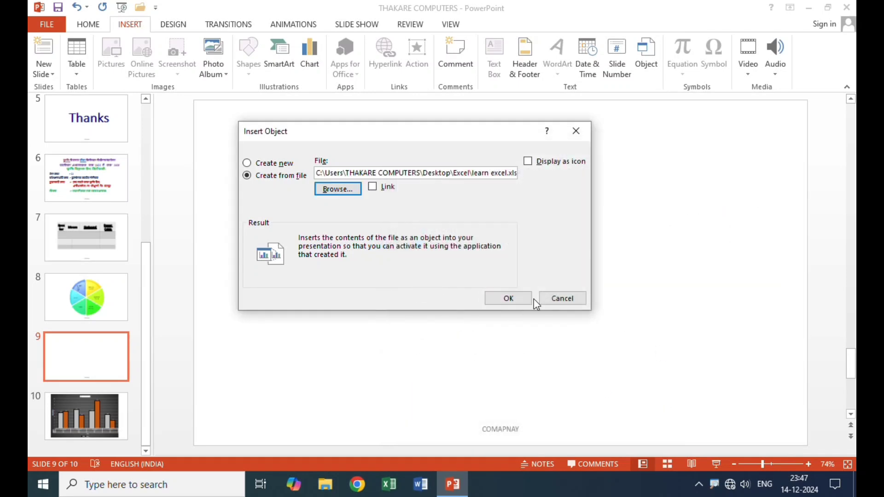
left_click(518, 298)
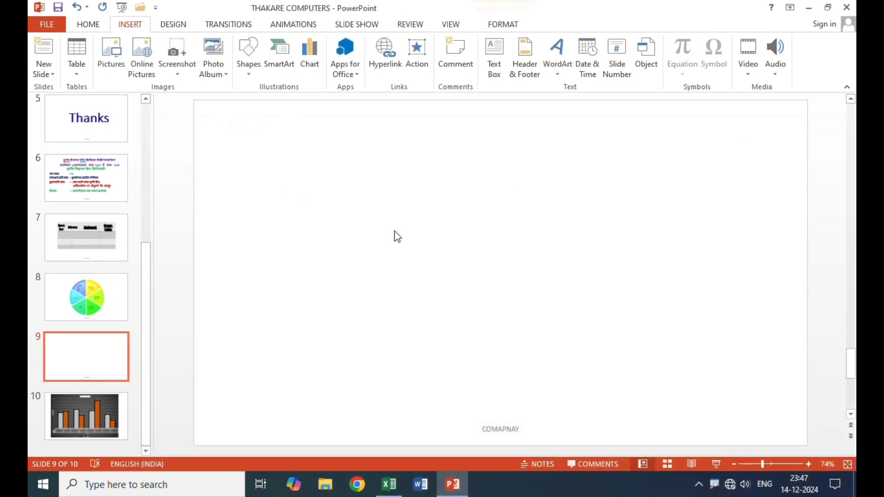
left_click(632, 155)
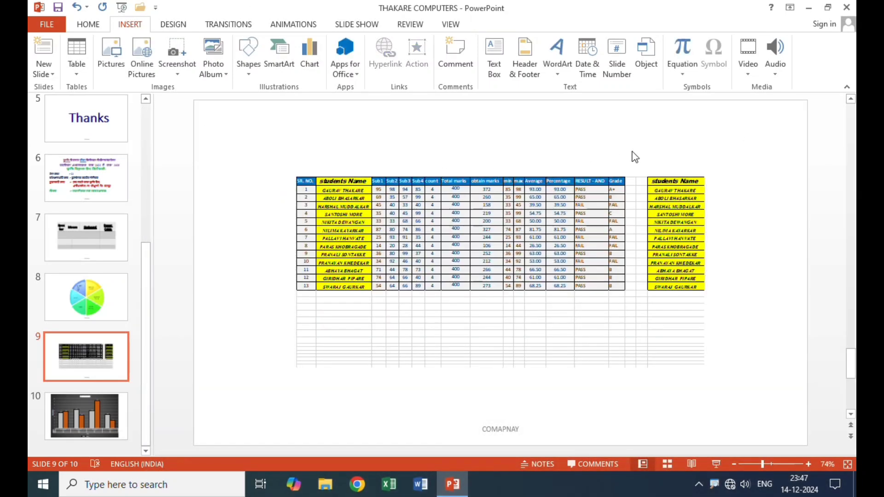
left_click(594, 217)
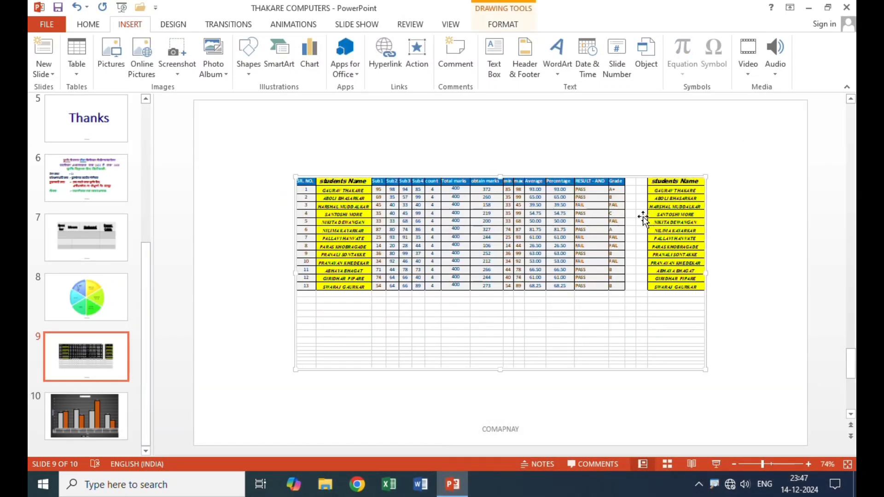
left_click(603, 157)
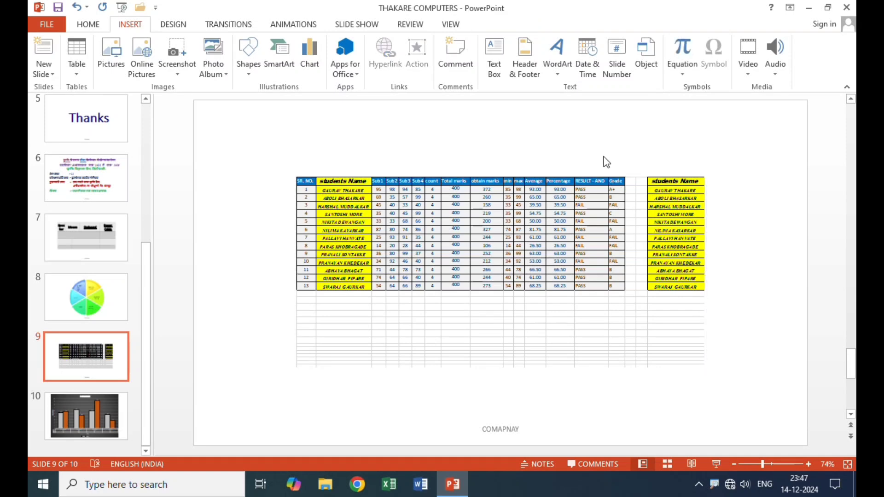
left_click(118, 320)
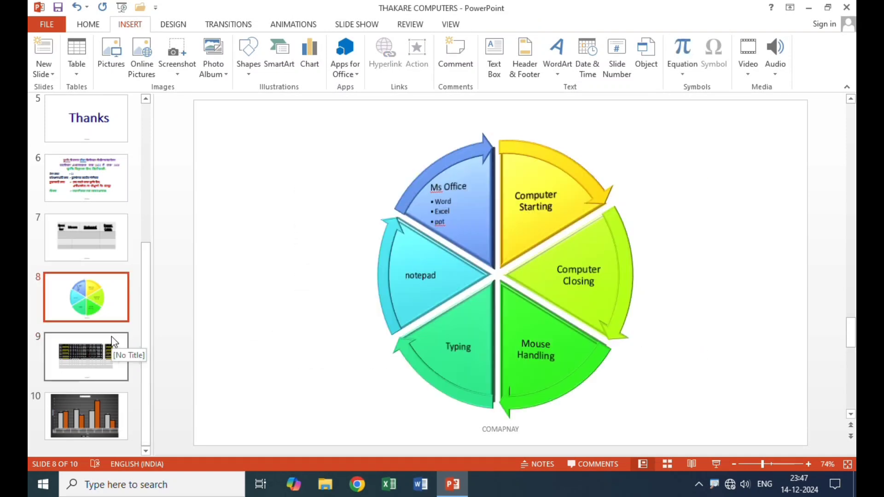
left_click(105, 345)
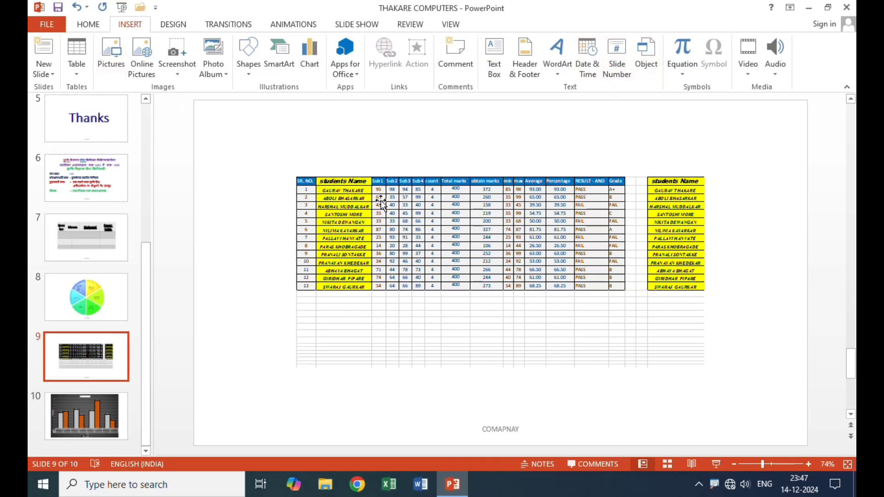
Move the embedded marks worksheet on slide 9 up and enlarge it to nearly the full slide width.
left_click(375, 217)
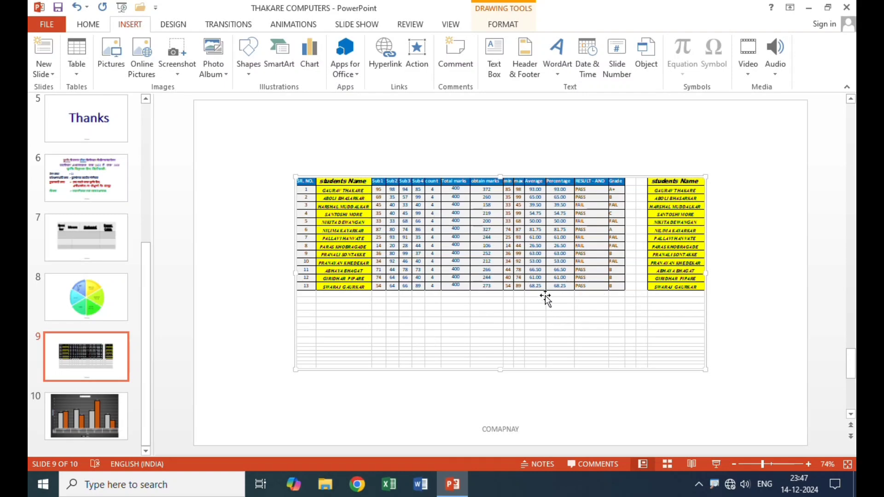
left_click_drag(540, 292, 492, 241)
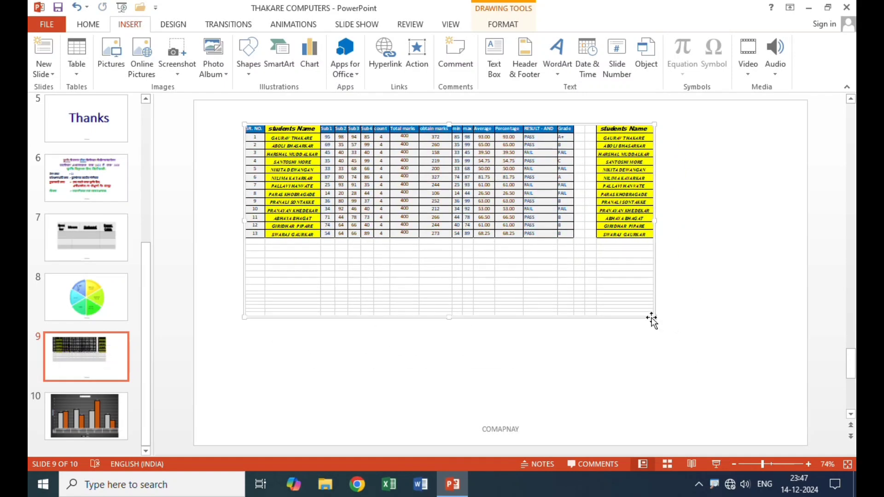
left_click_drag(653, 318, 726, 383)
left_click_drag(702, 335, 660, 335)
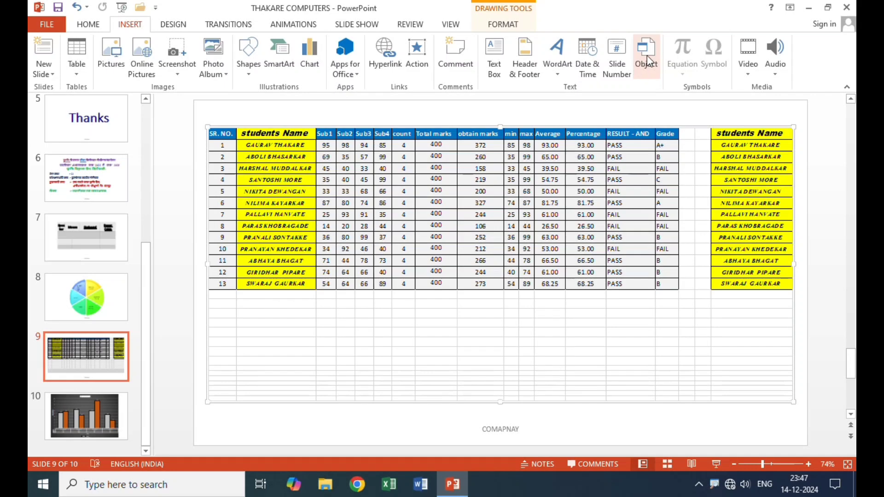
Open the embedded marks worksheet on slide 9 for in-place editing and return to the slide, keeping the presentation open.
left_click(593, 169)
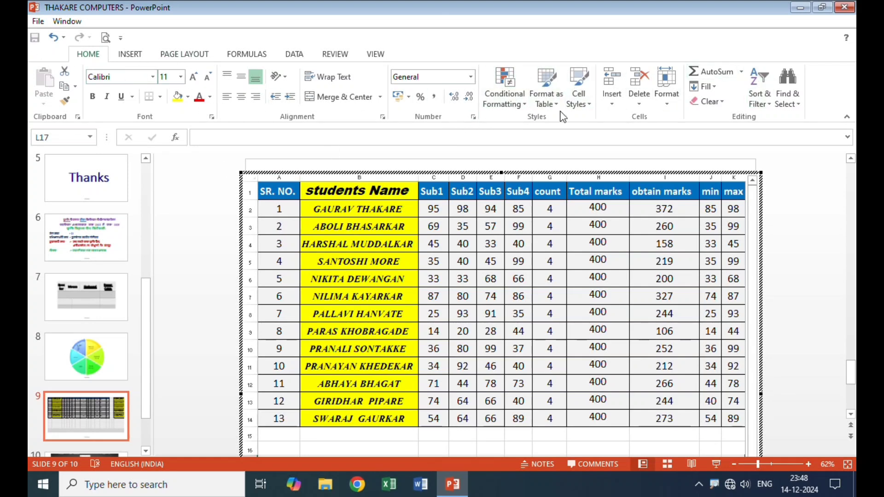
left_click(846, 10)
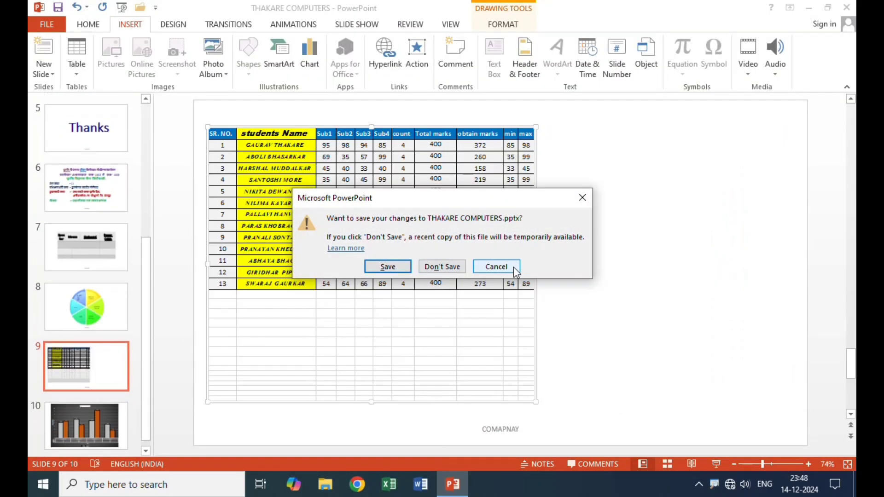
left_click(513, 267)
left_click(709, 178)
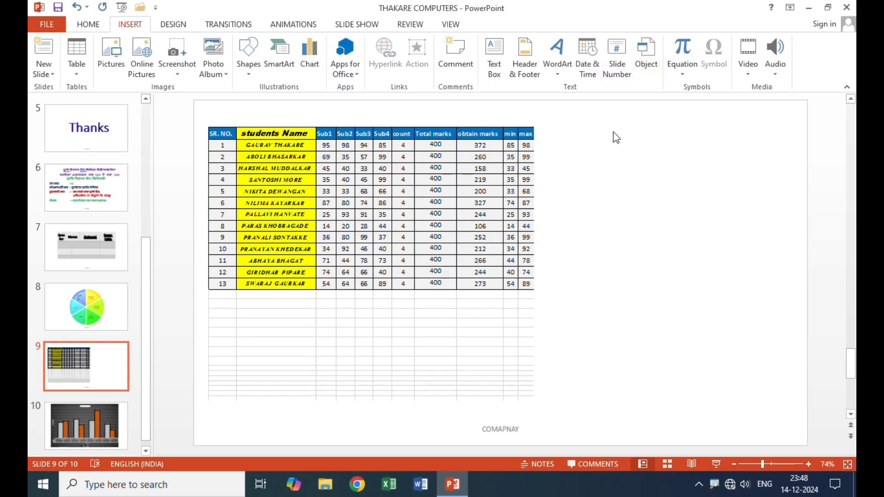
Reopen the embedded marks worksheet for in-place editing and exit back to slide 9 without closing the presentation, leaving the object deselected.
left_click(412, 190)
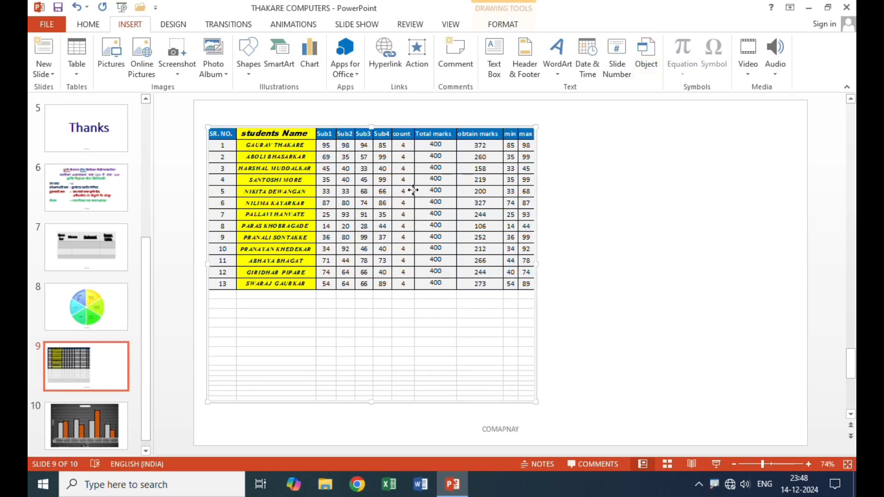
double_click(412, 190)
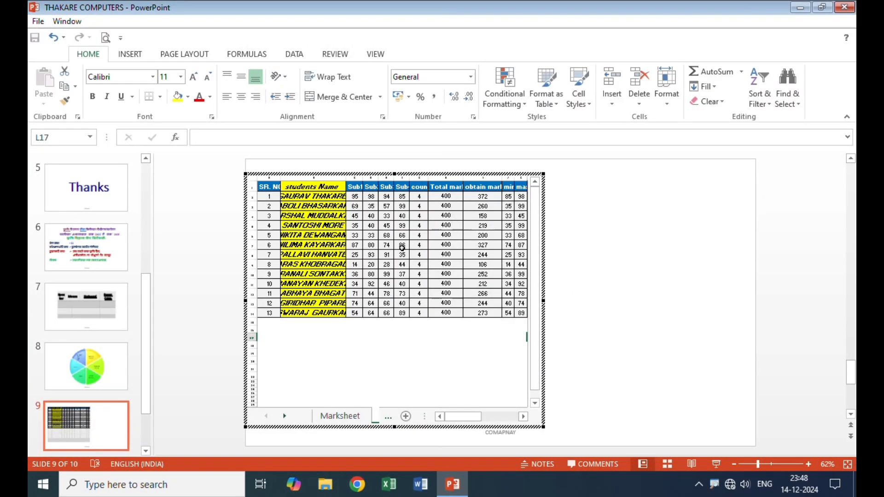
left_click(800, 8)
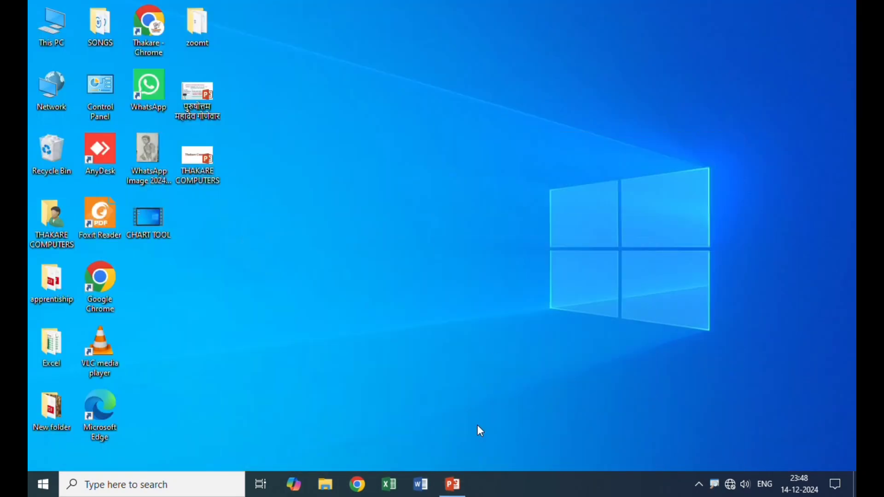
left_click(452, 484)
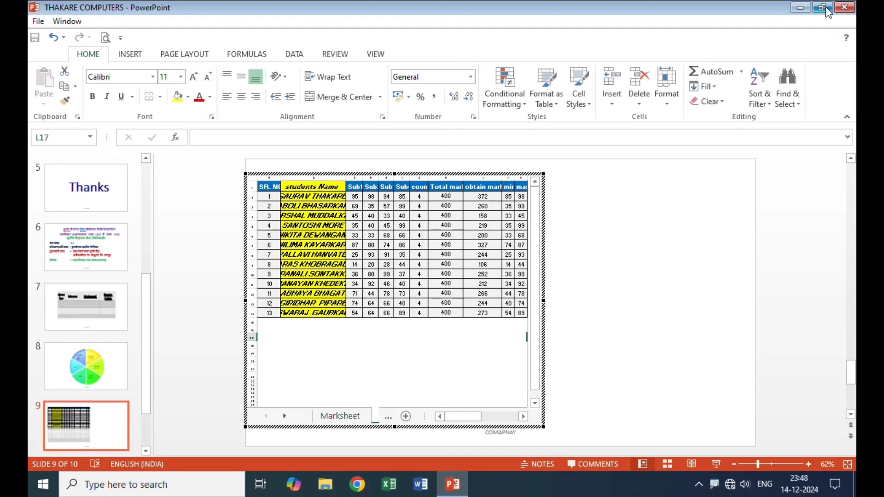
left_click(844, 7)
left_click(495, 263)
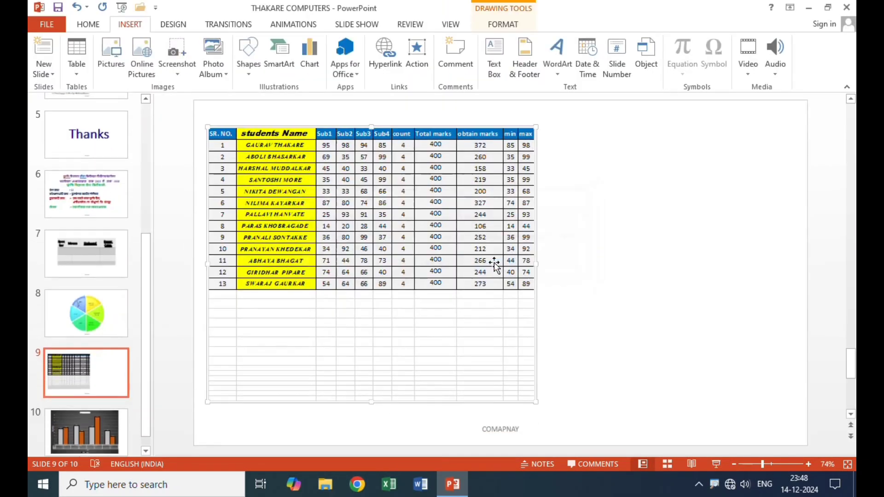
left_click(617, 239)
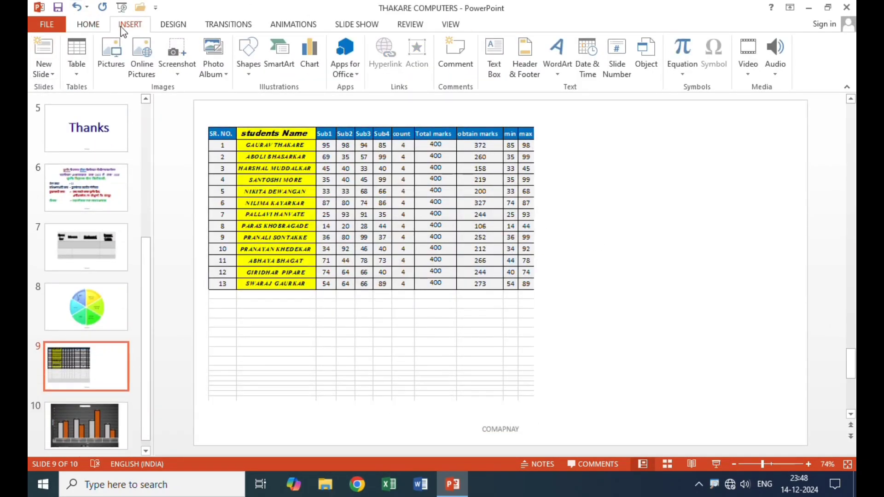